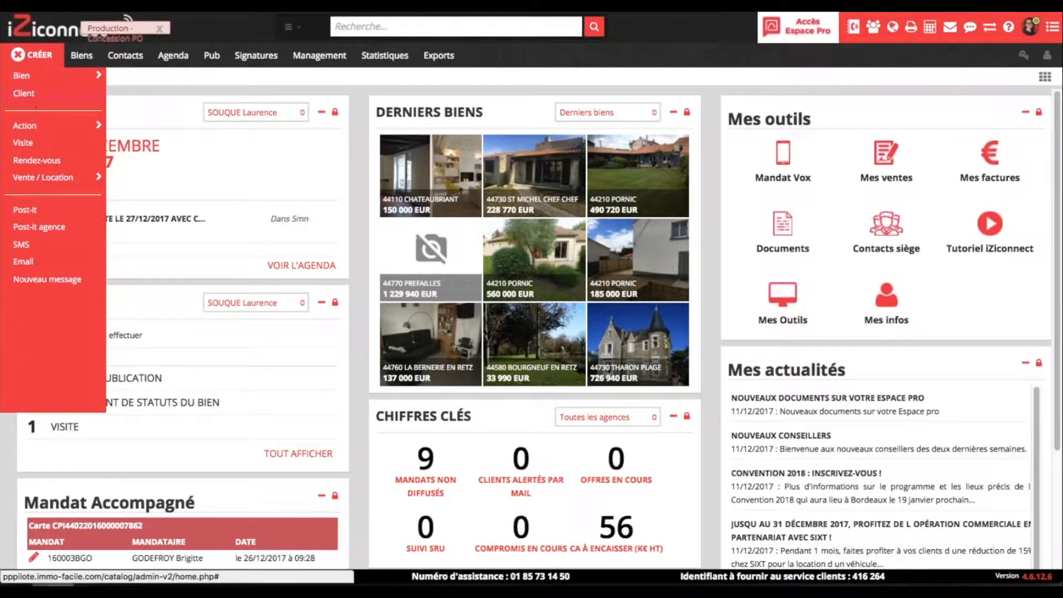
- Open your own agenda (Mon agenda) for Mercredi 27 Décembre 2017
left_click(361, 114)
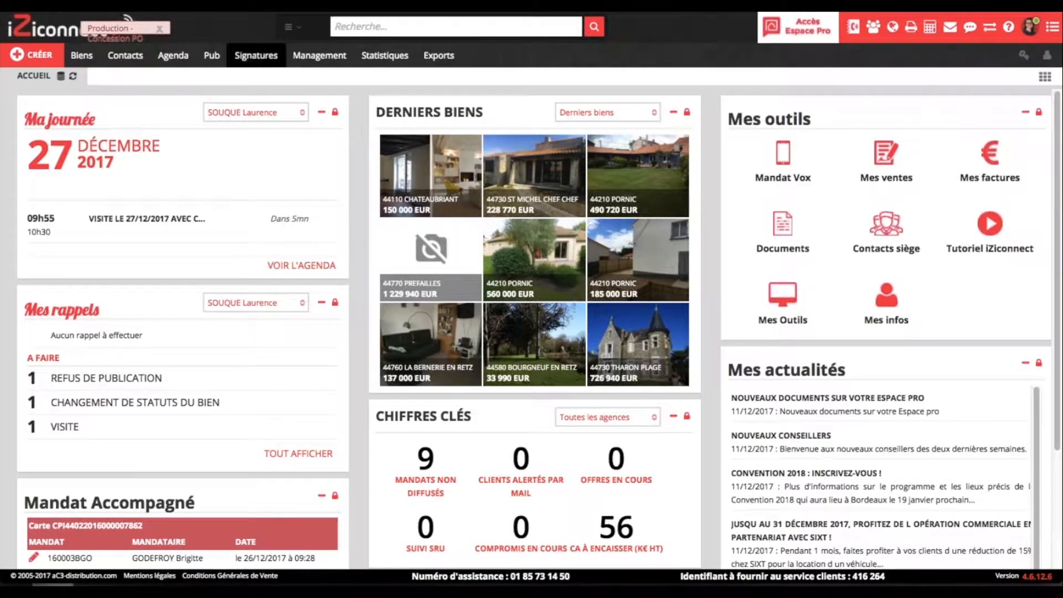
left_click(184, 56)
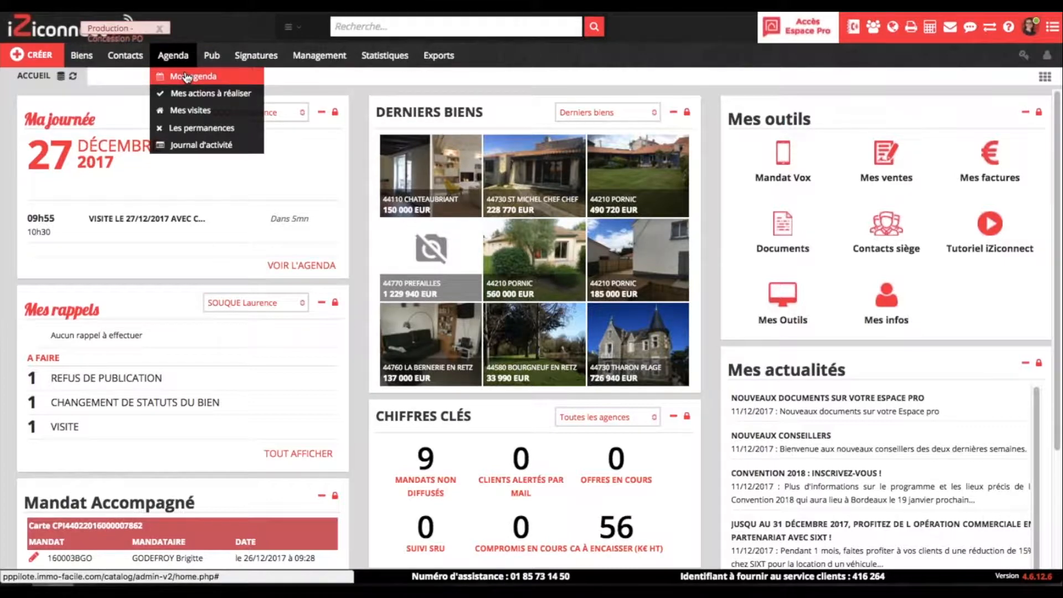
left_click(186, 77)
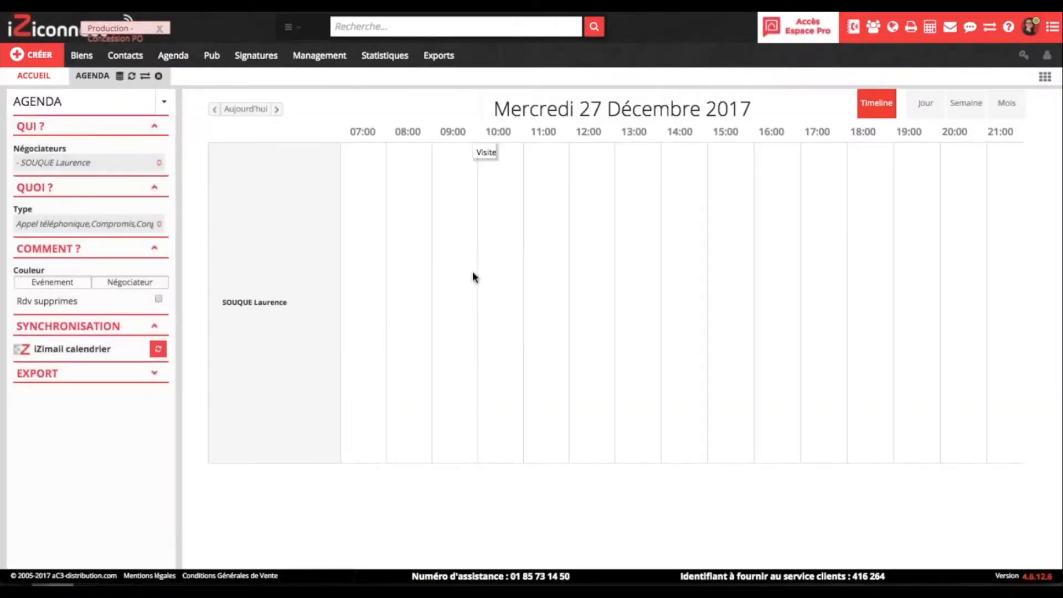
- Start a 10:00 event with a new client, then discard both the client and event forms
left_click(486, 303)
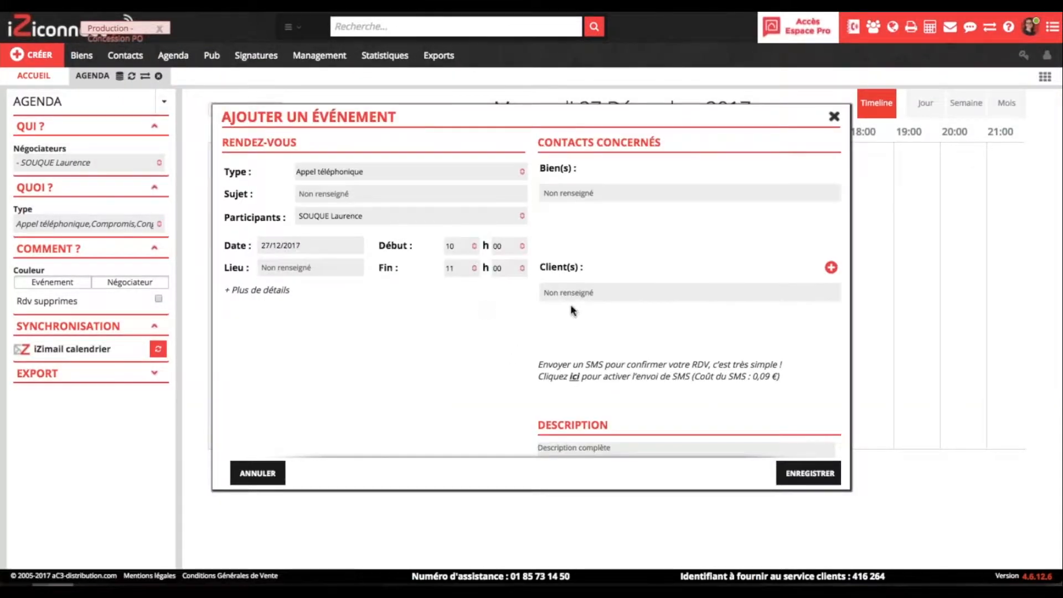
left_click(831, 268)
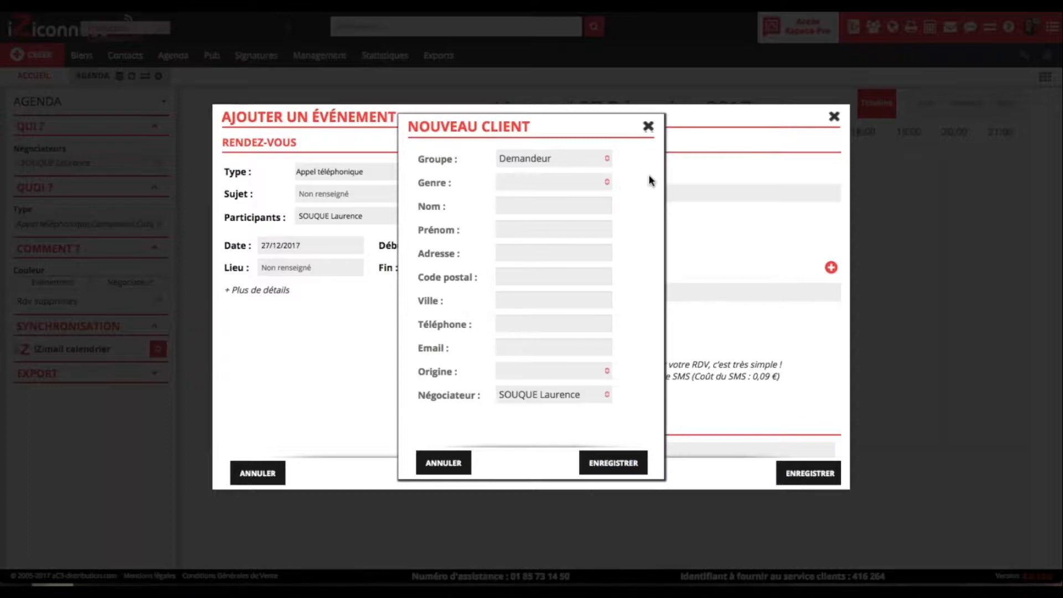
left_click(648, 126)
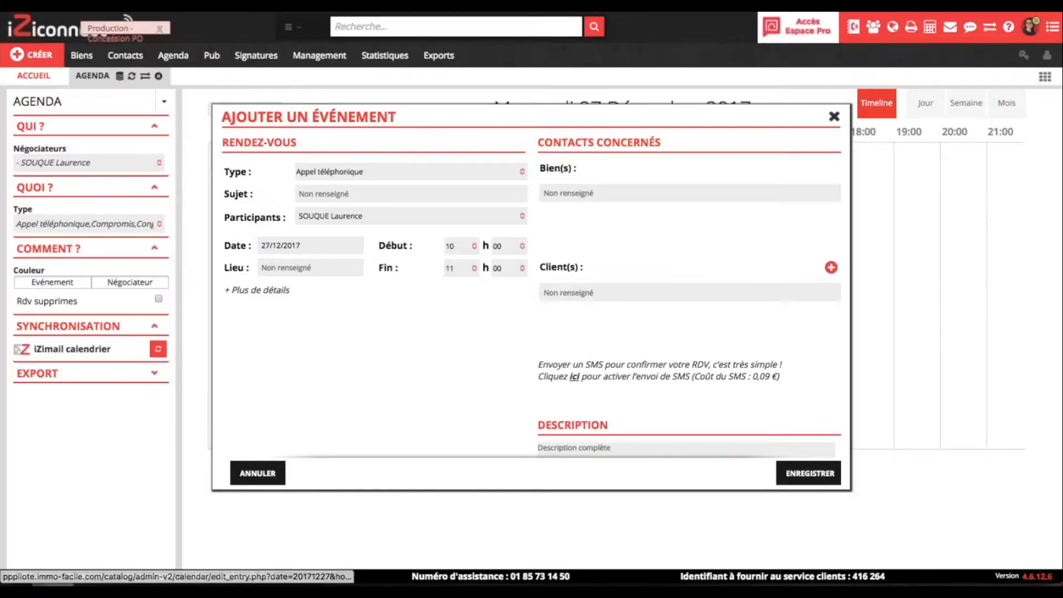
left_click(834, 116)
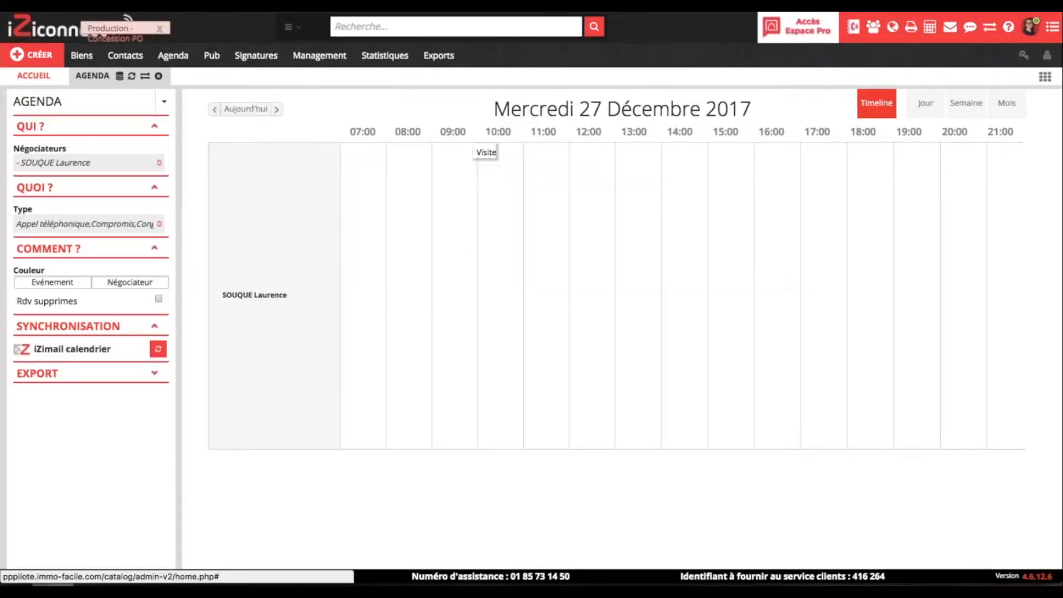
- Close the agenda tab and start organising a new Visite from CRÉER
left_click(159, 77)
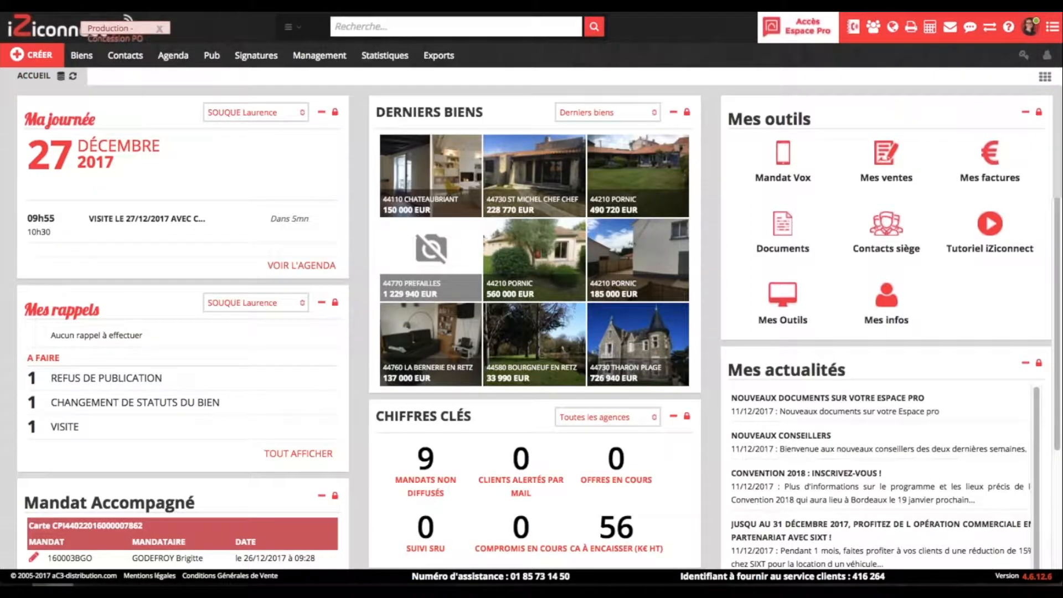
left_click(35, 59)
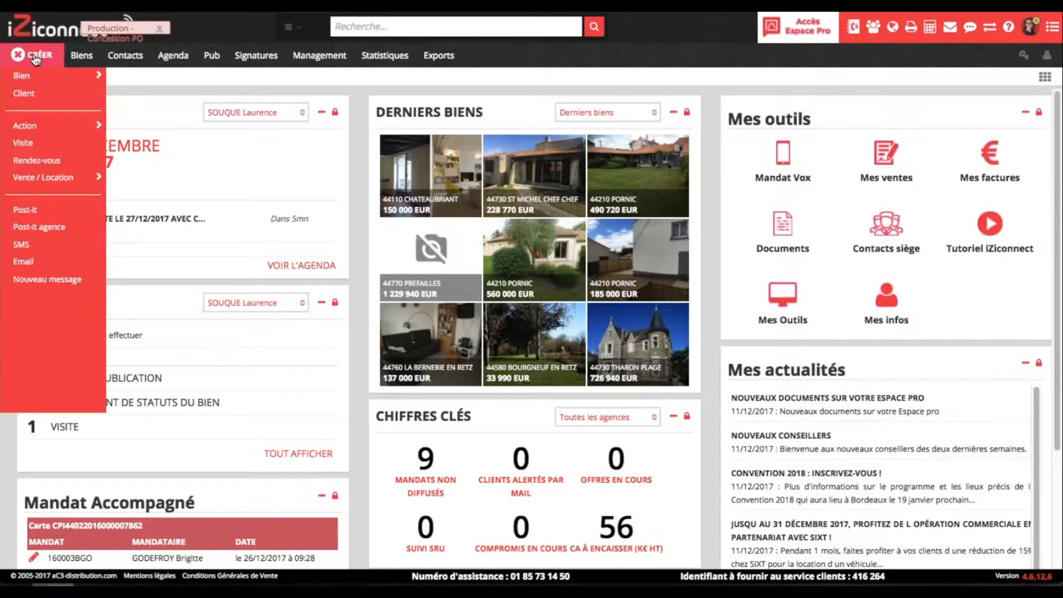
left_click(23, 143)
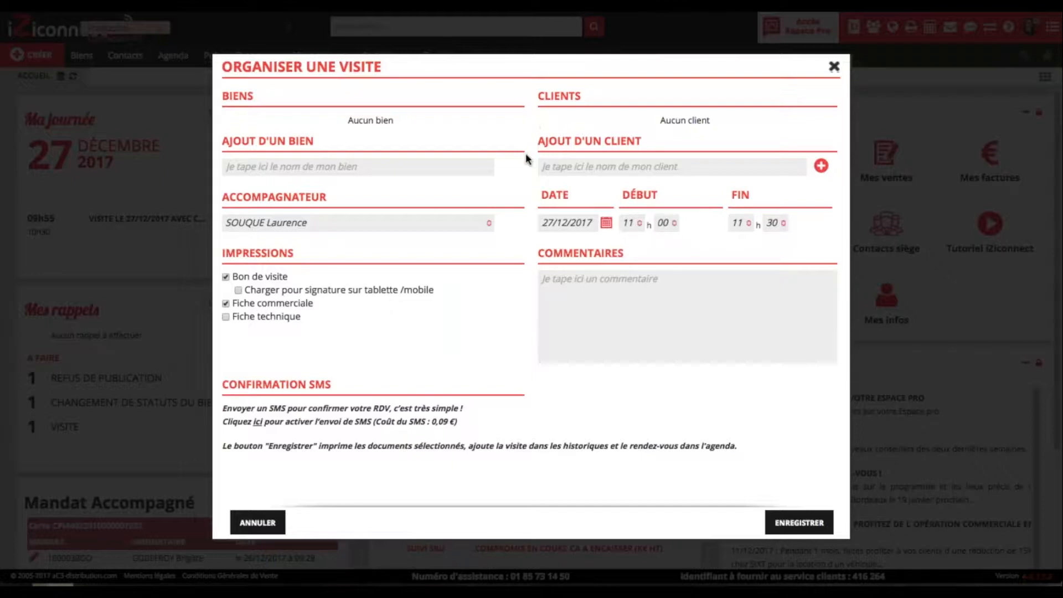
- Begin a new client from the visit's client field, then discard both forms
left_click(552, 168)
left_click(822, 170)
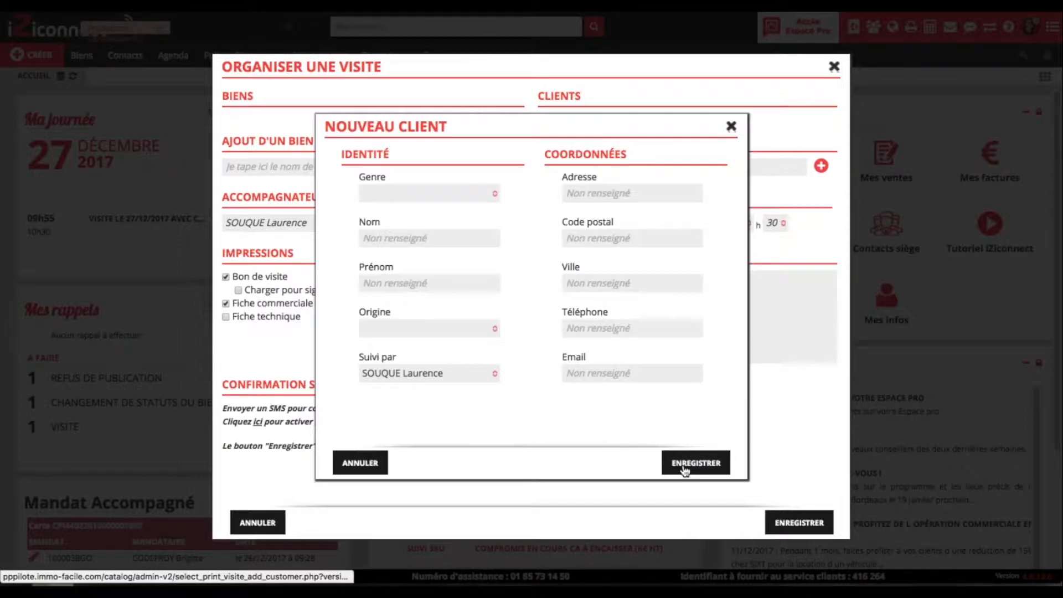
left_click(731, 126)
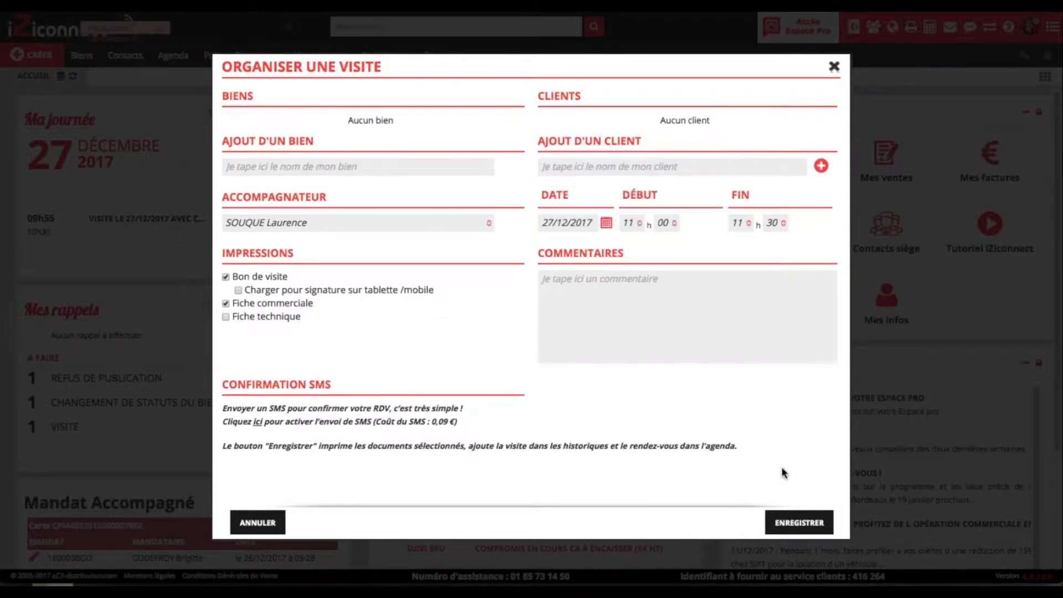
left_click(834, 67)
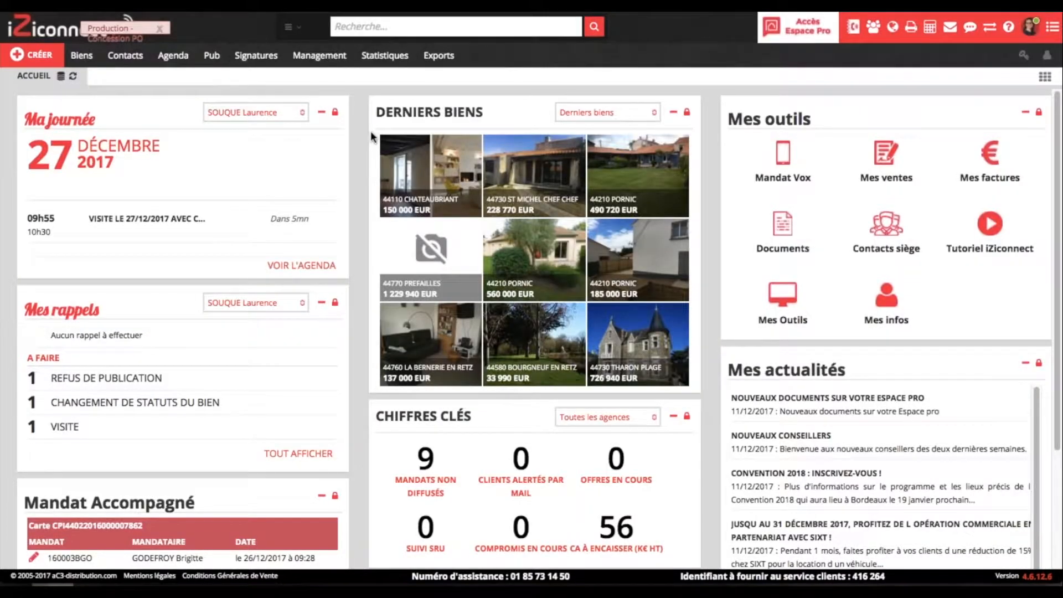
left_click(91, 57)
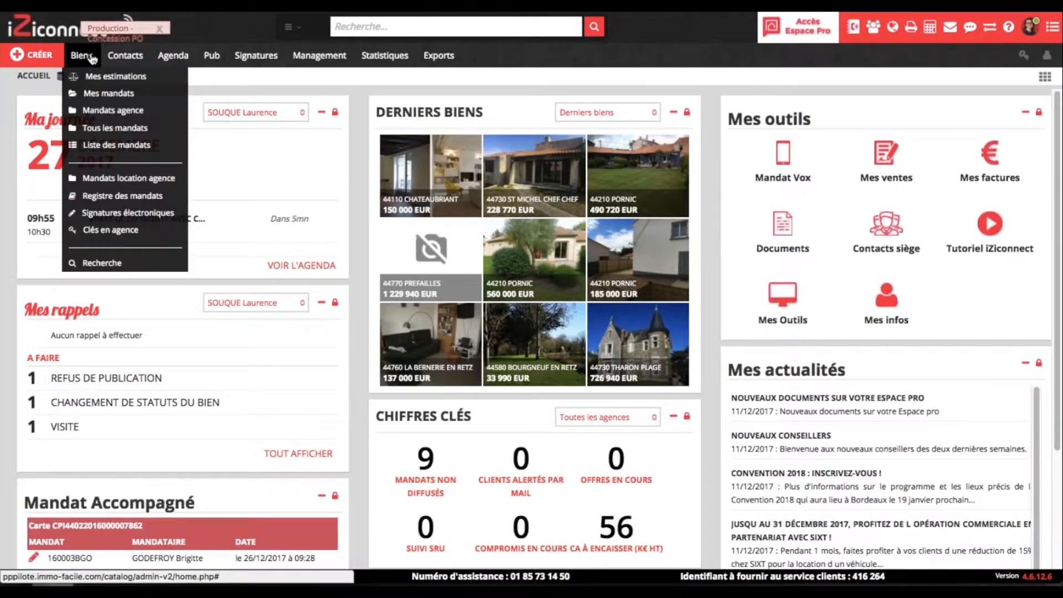
left_click(95, 93)
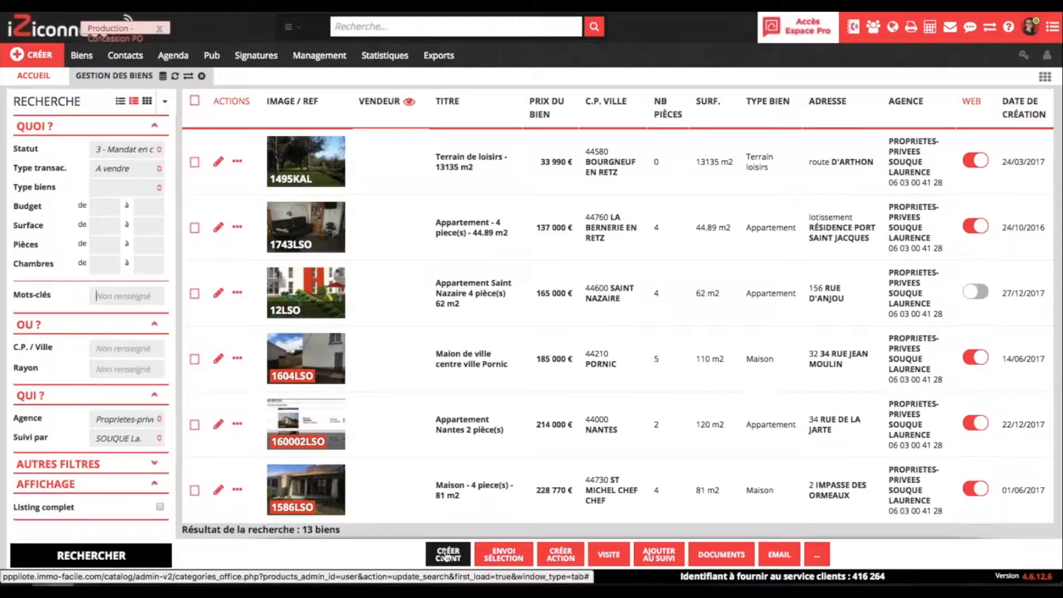
mouse_move(289, 382)
left_click(202, 76)
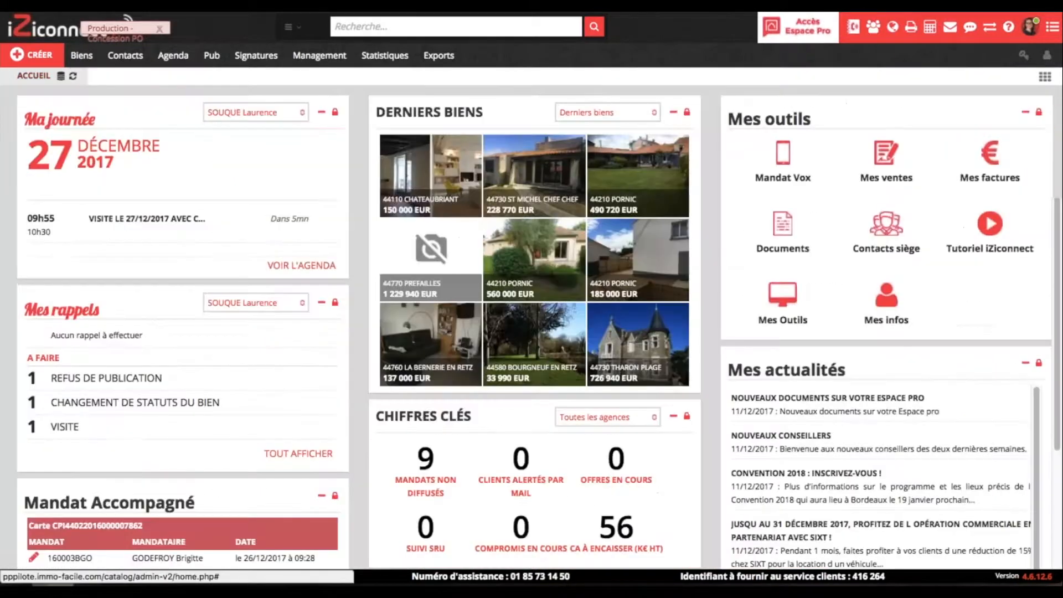
- Create a blank Nouveau Client record via CRÉER > Client
left_click(39, 55)
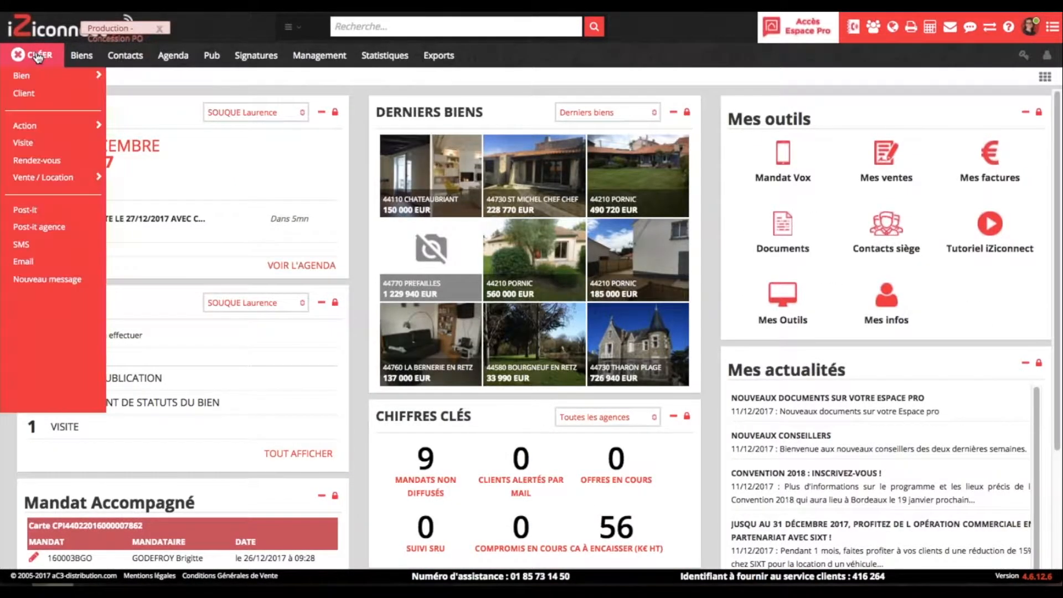
left_click(25, 94)
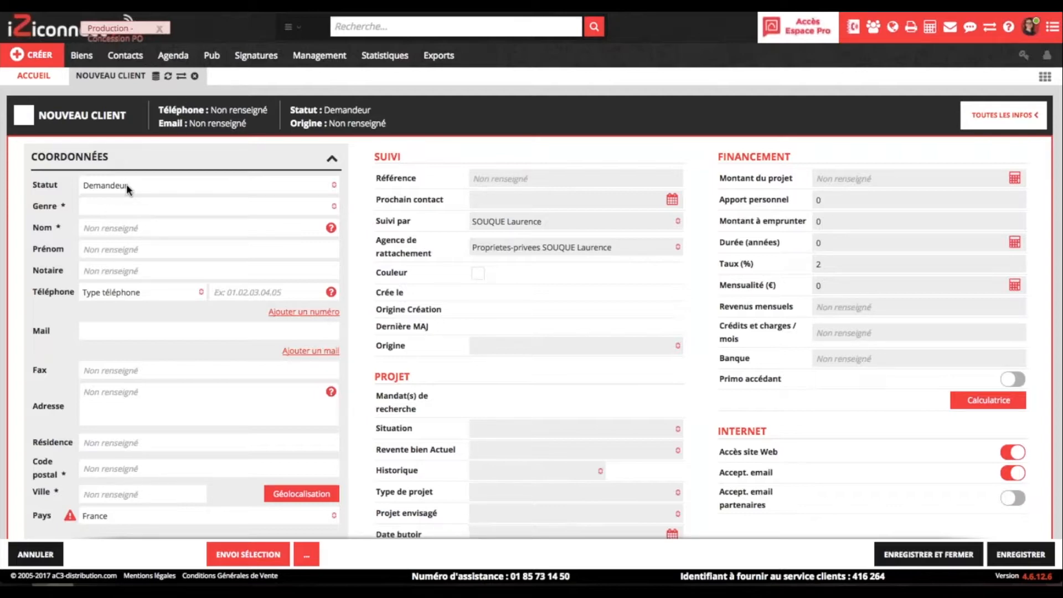
- Tick Vendeur in the Statut list so the status reads Demandeur,Vendeur
left_click(334, 186)
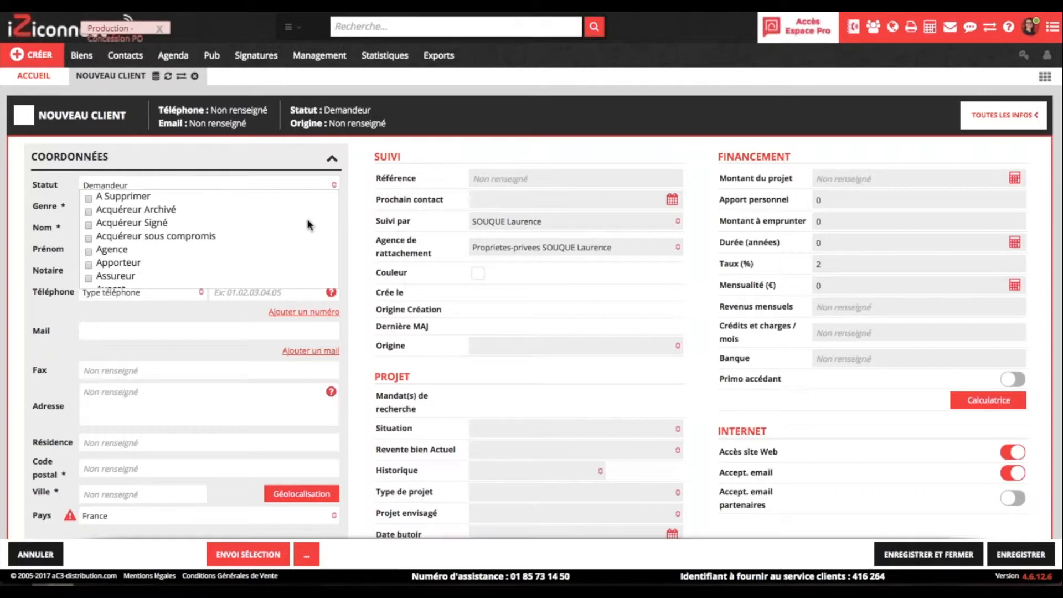
scroll(309, 225, "down", 5)
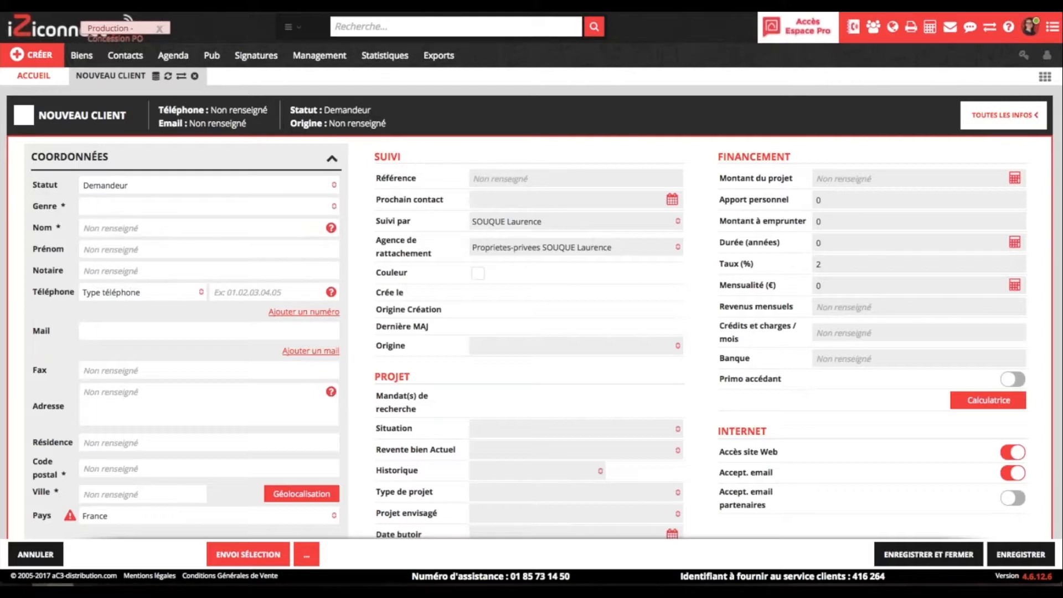
left_click(209, 186)
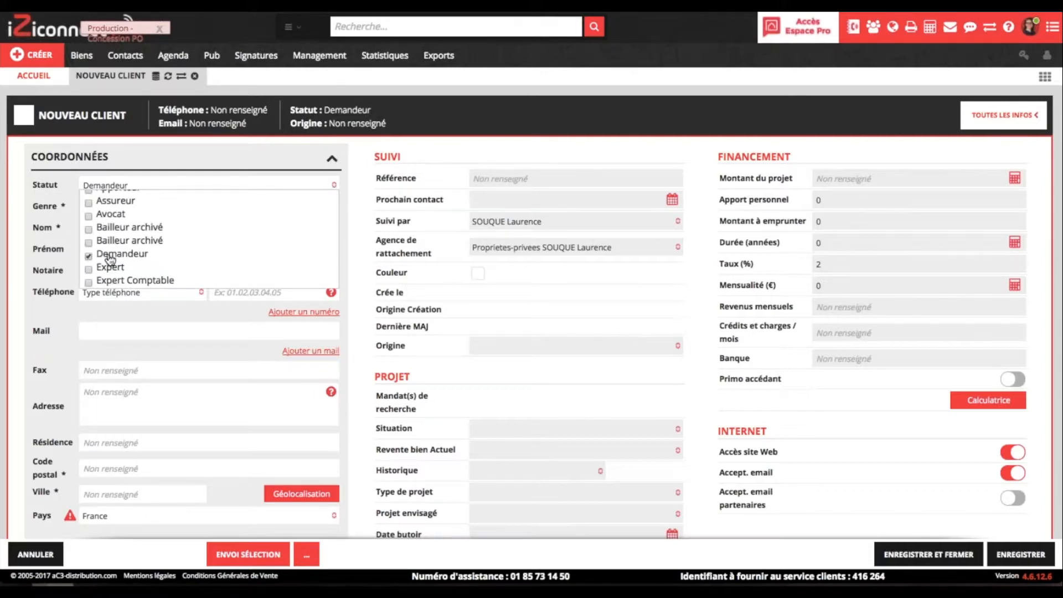
scroll(111, 259, "down", 5)
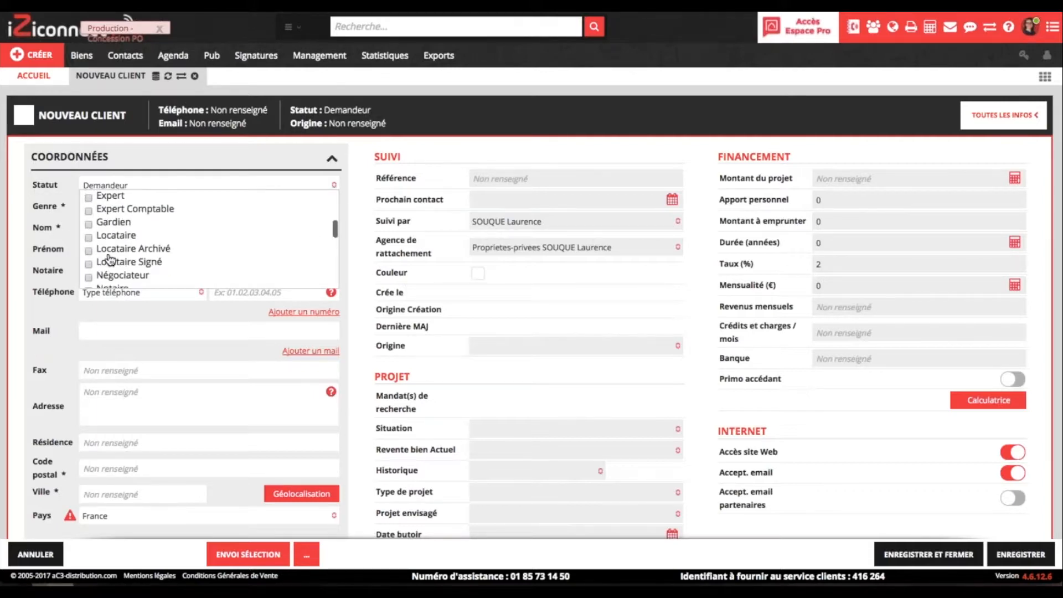
scroll(110, 259, "down", 5)
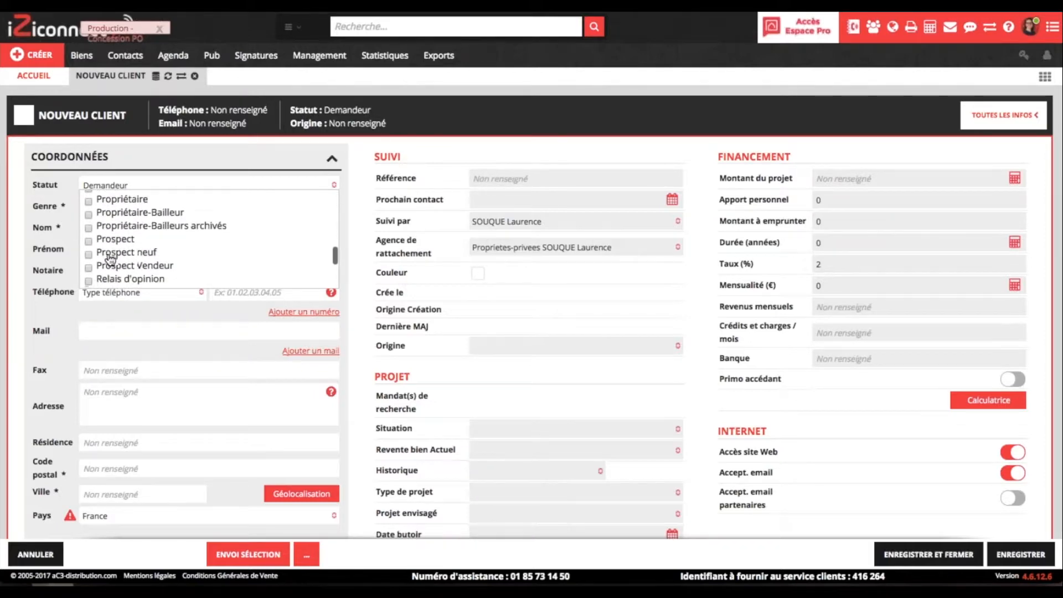
scroll(110, 259, "down", 2)
left_click(105, 273)
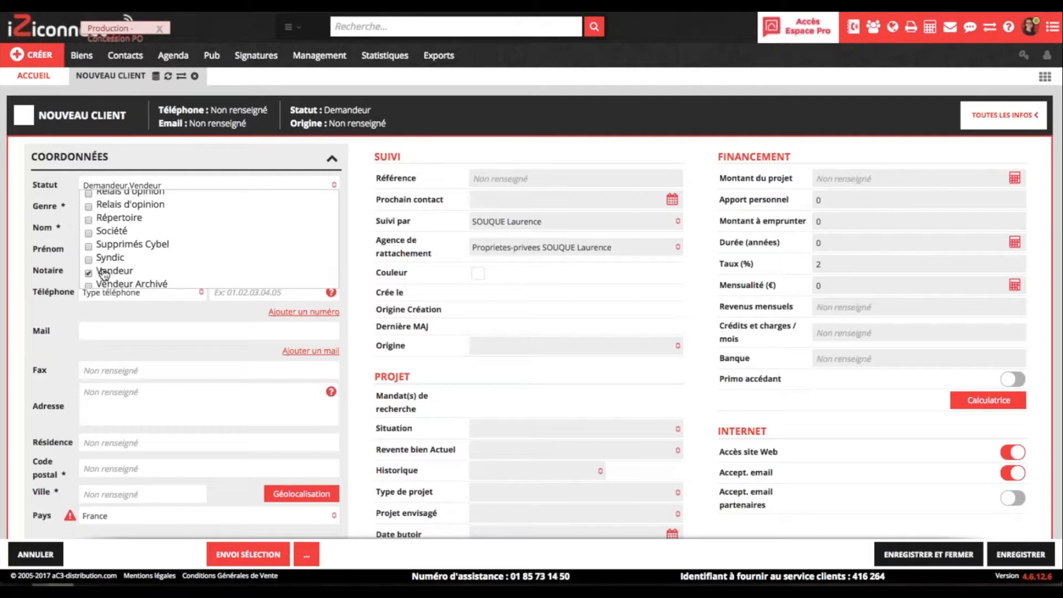
left_click(226, 164)
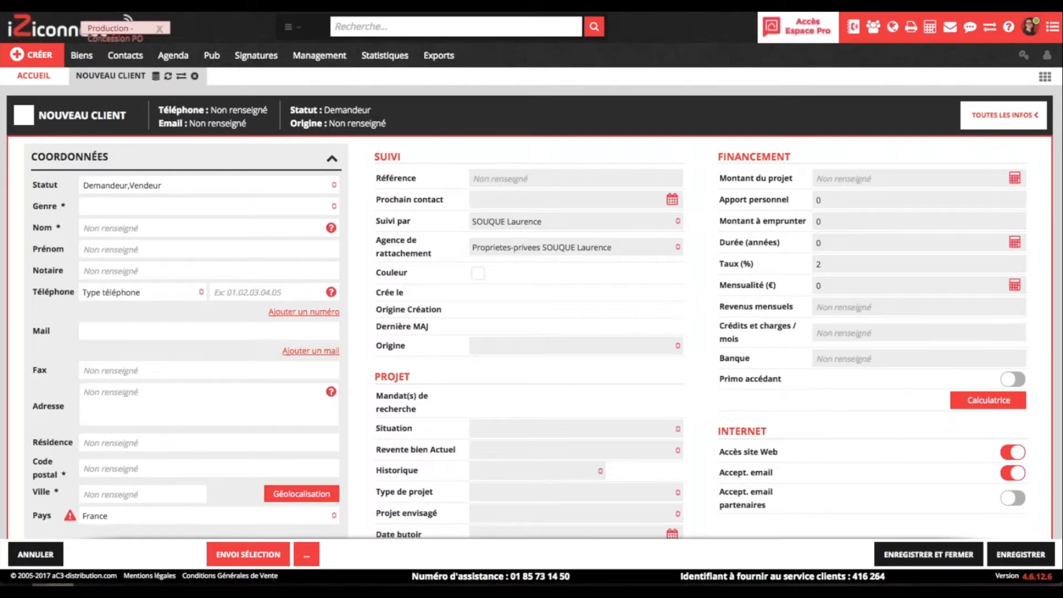
- Set Genre to Madame, Monsieur and enter the client's surname and first name
left_click(121, 206)
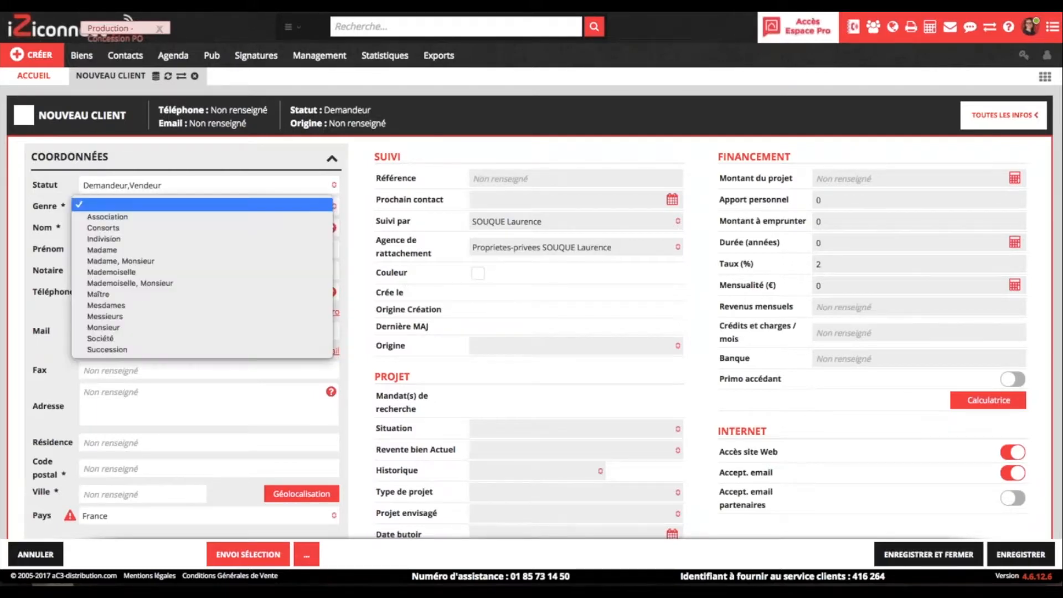
left_click(118, 262)
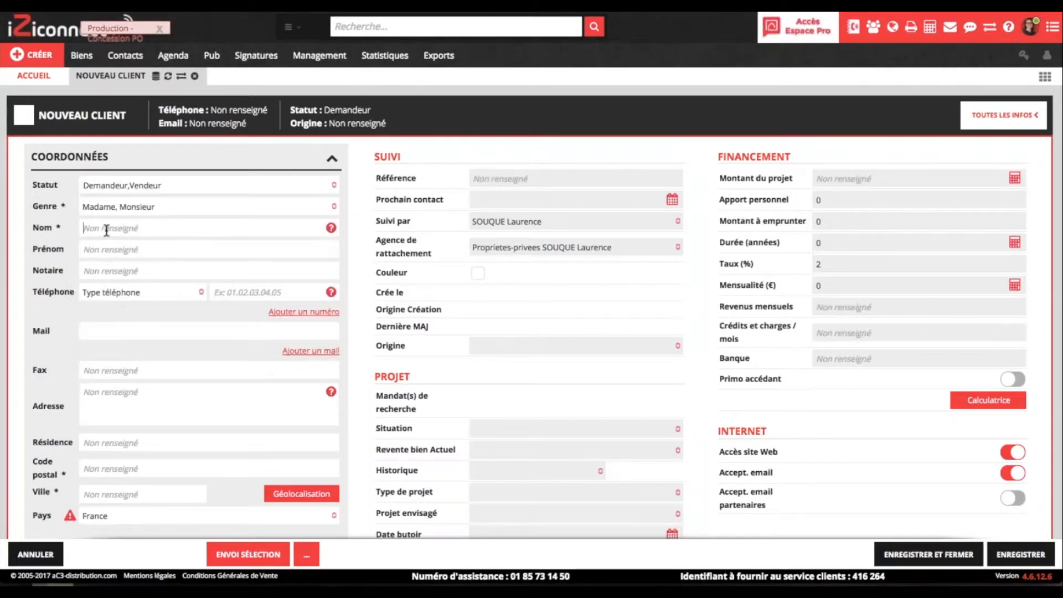
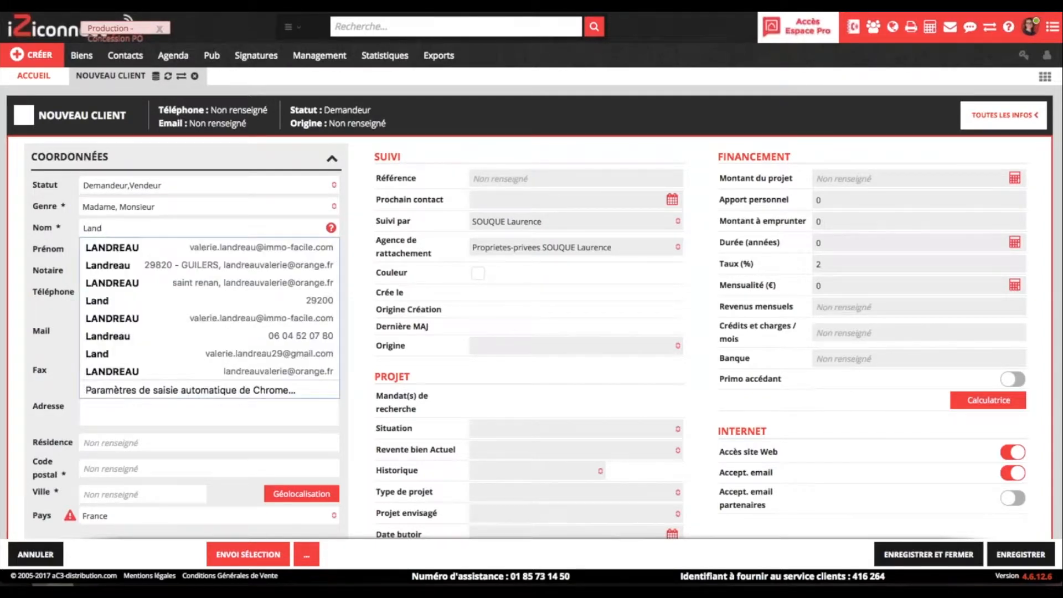
key("Tab")
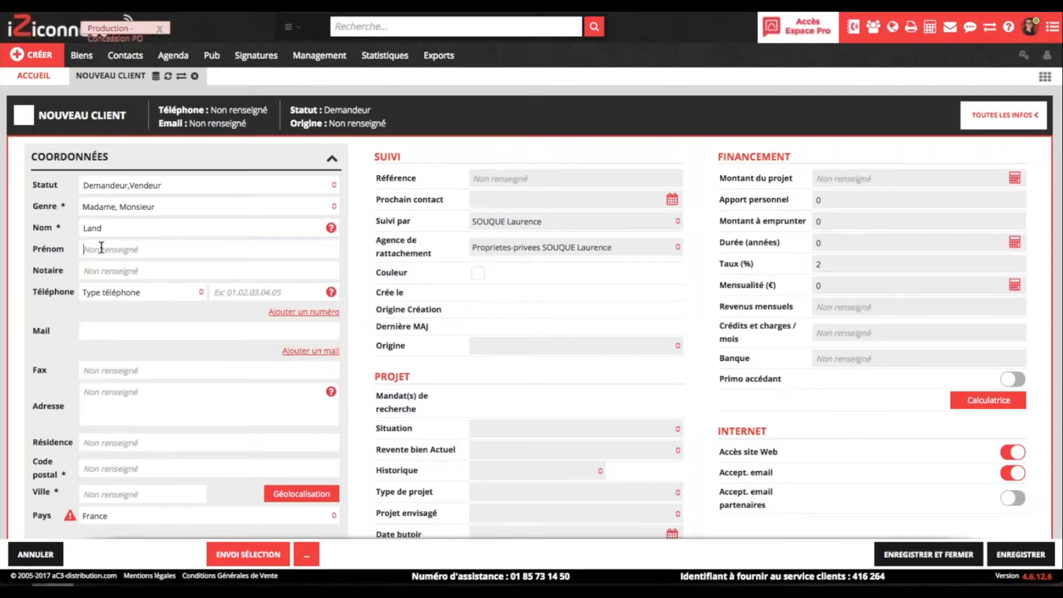
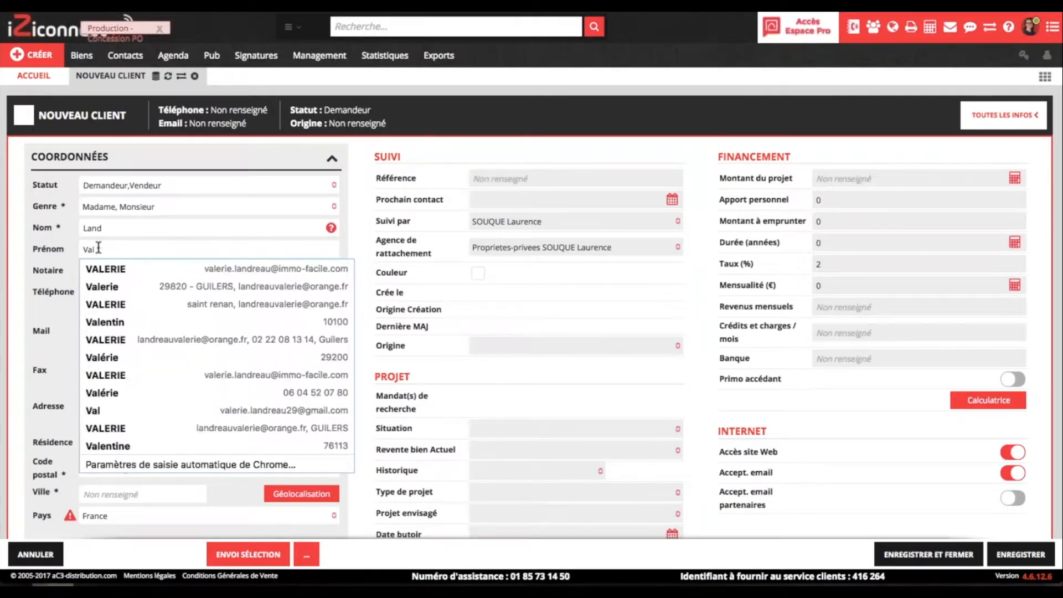
key("Tab")
- Add the client's phone number as type Bureau Madame and fill in their e-mail address
left_click(199, 294)
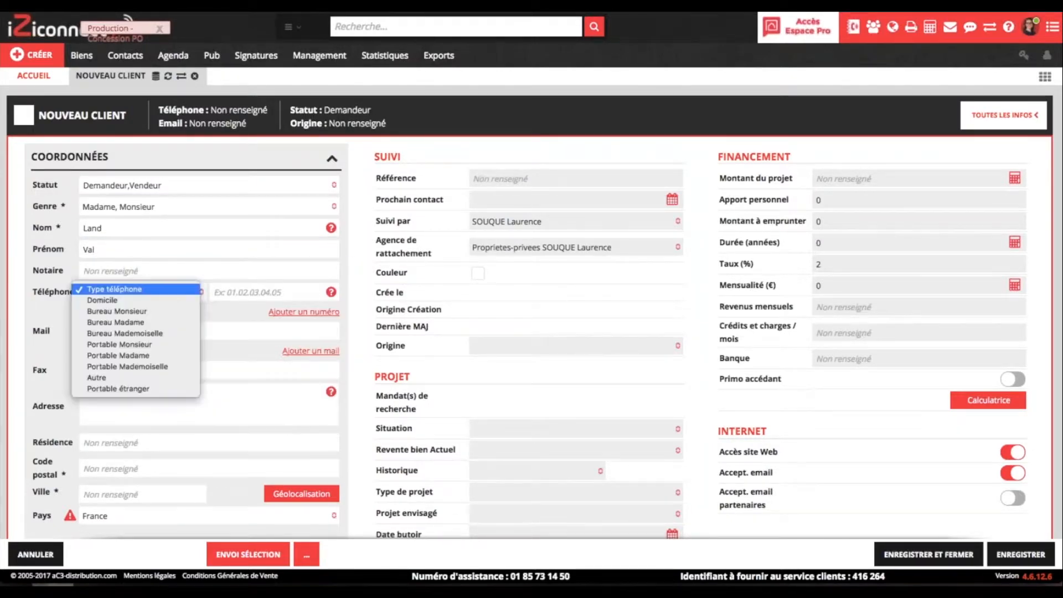
left_click(160, 321)
left_click(224, 295)
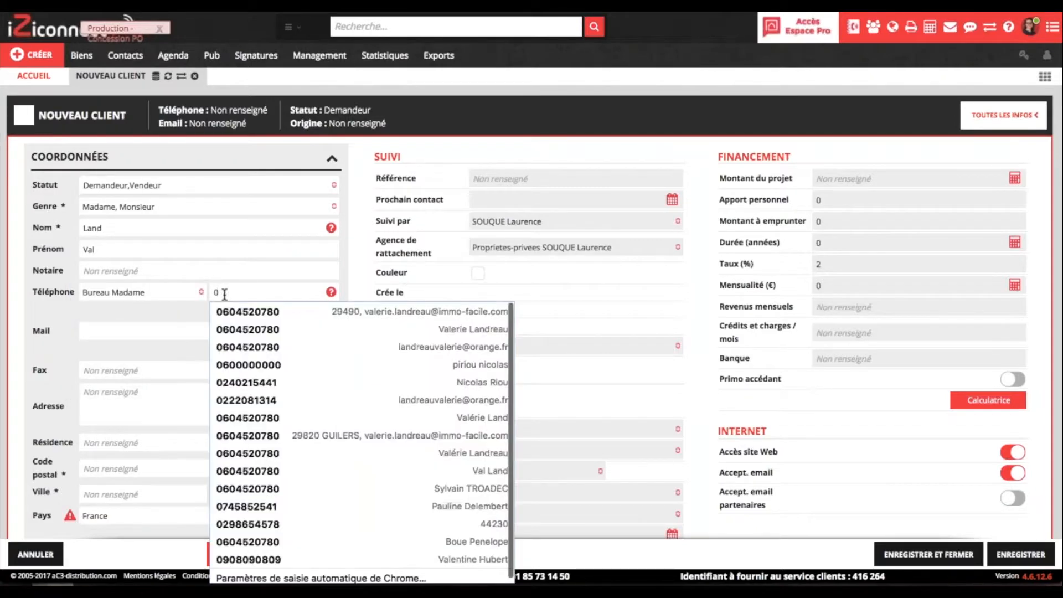
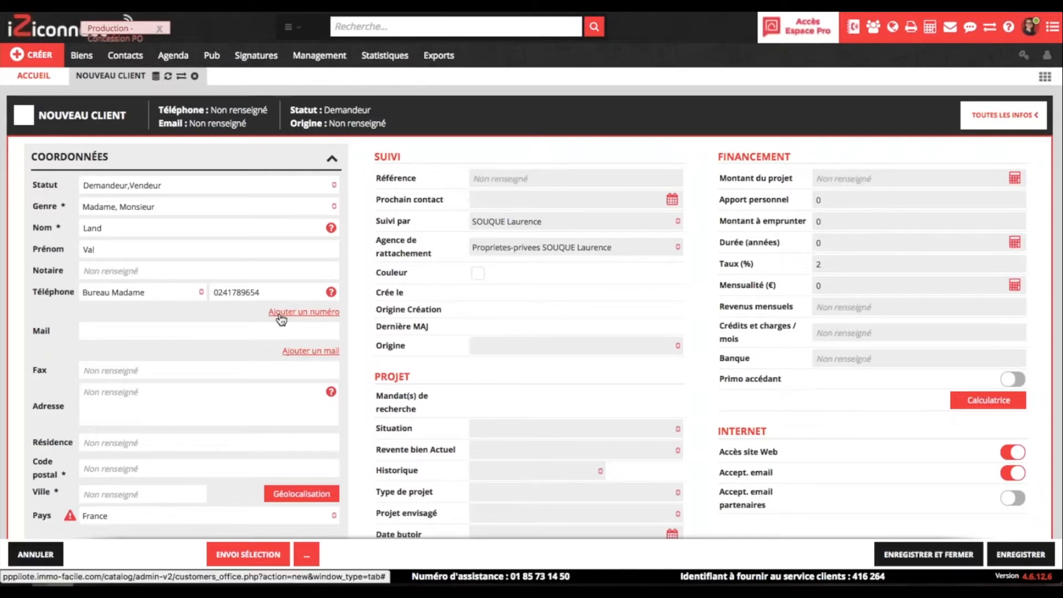
left_click(158, 333)
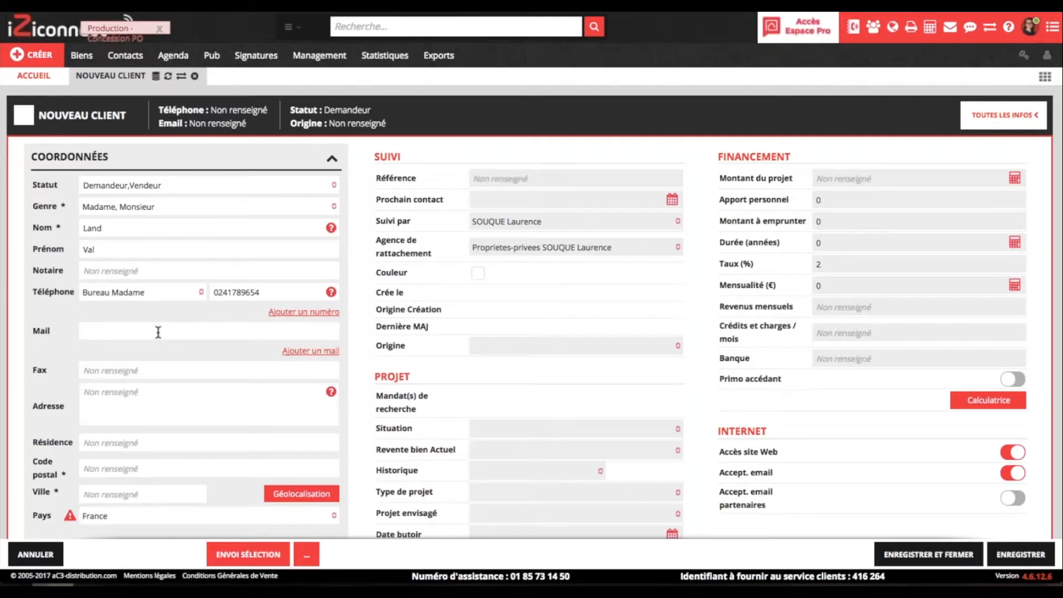
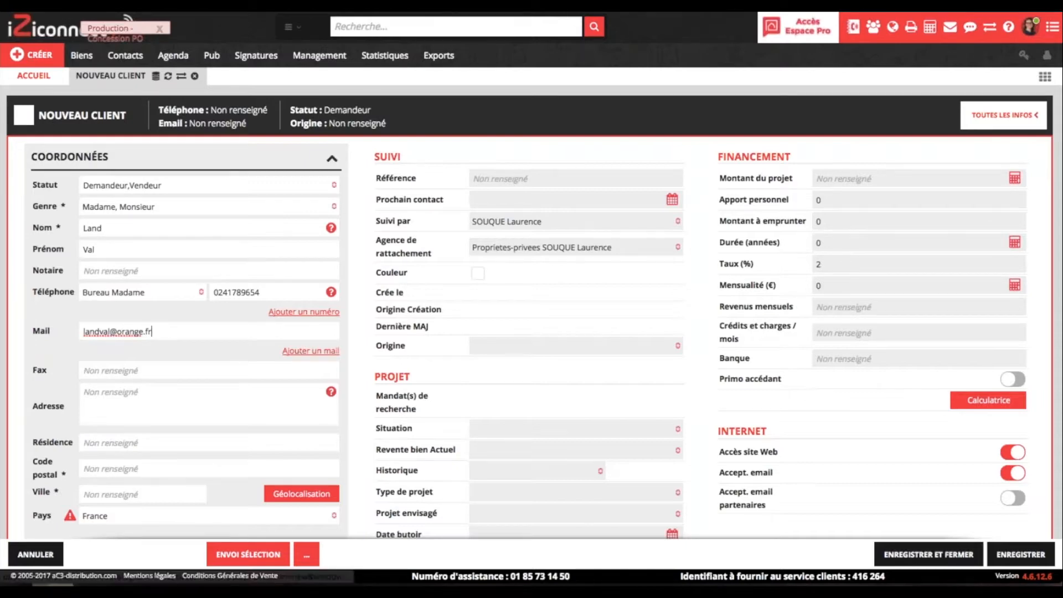
- Enter the client's street address and pick the suggestion that fills postcode and town
scroll(531, 314, "down", 1)
scroll(147, 351, "down", 2)
left_click(141, 346)
type("10")
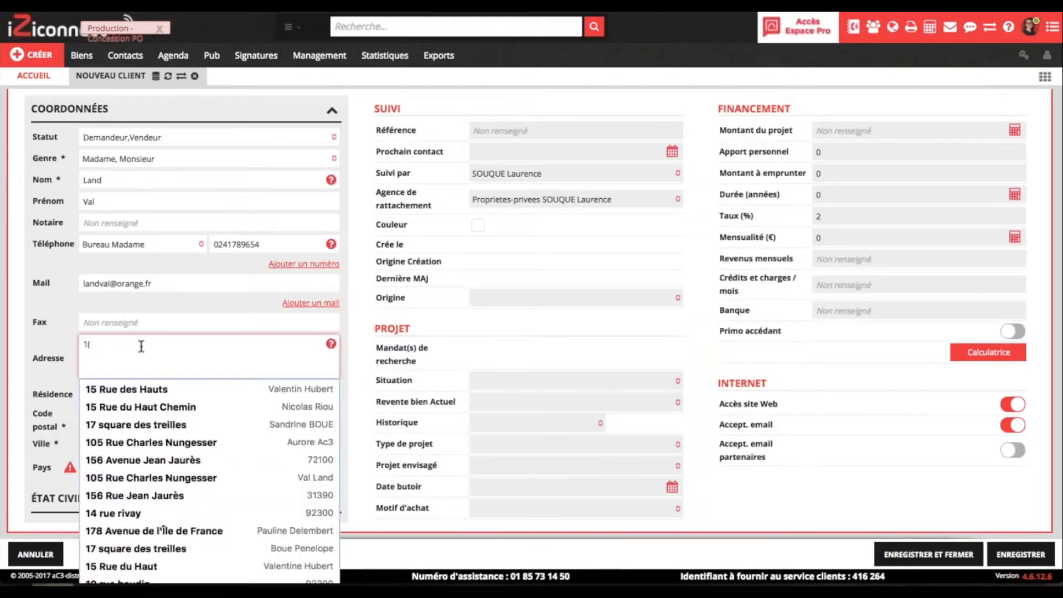
key("BackSpace")
type("5 rue")
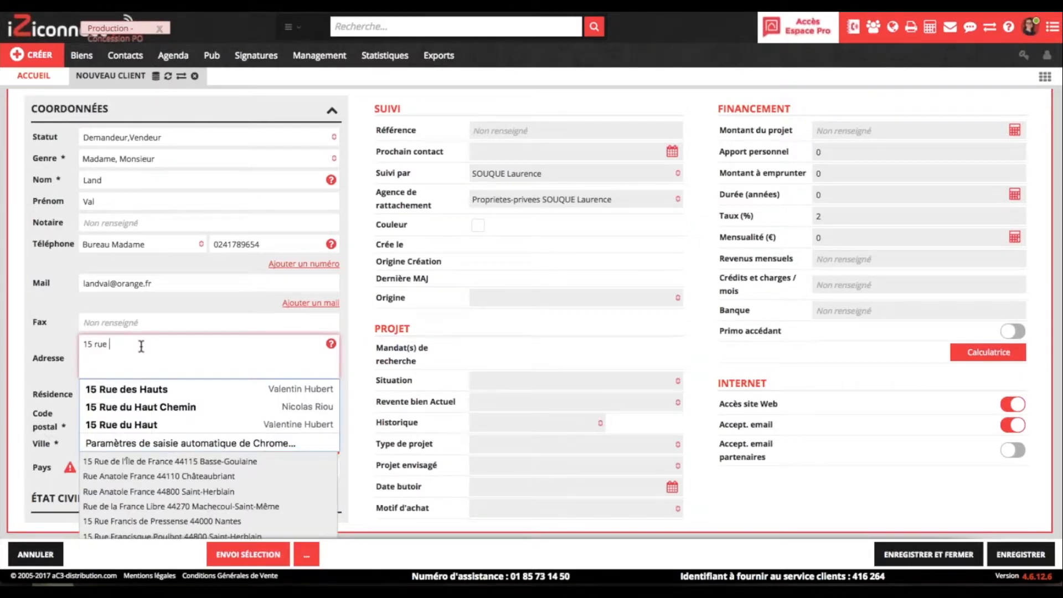
left_click(173, 462)
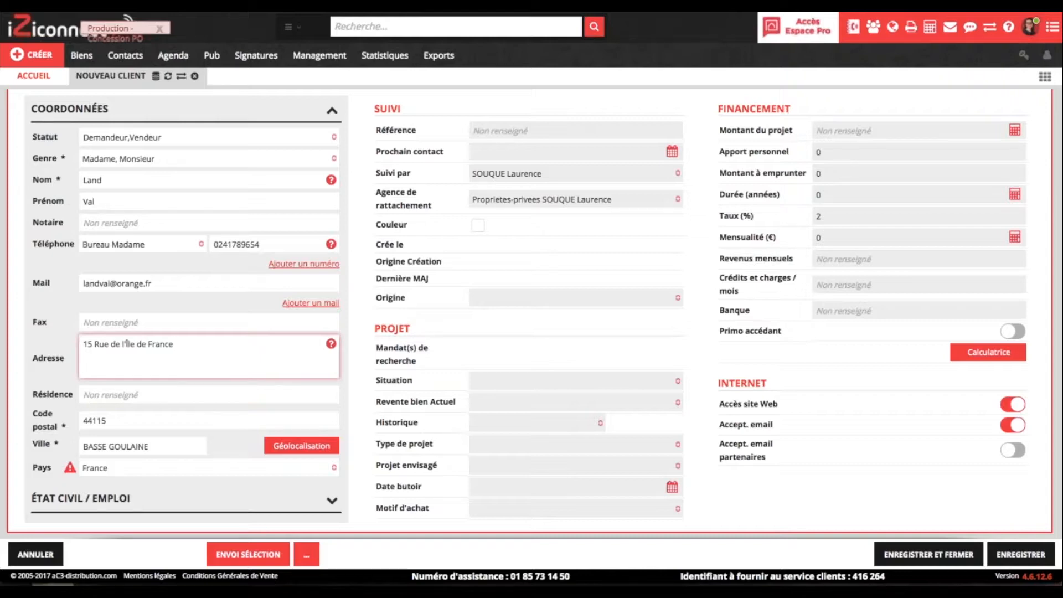
- Set Origine to Annonce A Vendre A Louer, leaving Type de projet empty
left_click(333, 503)
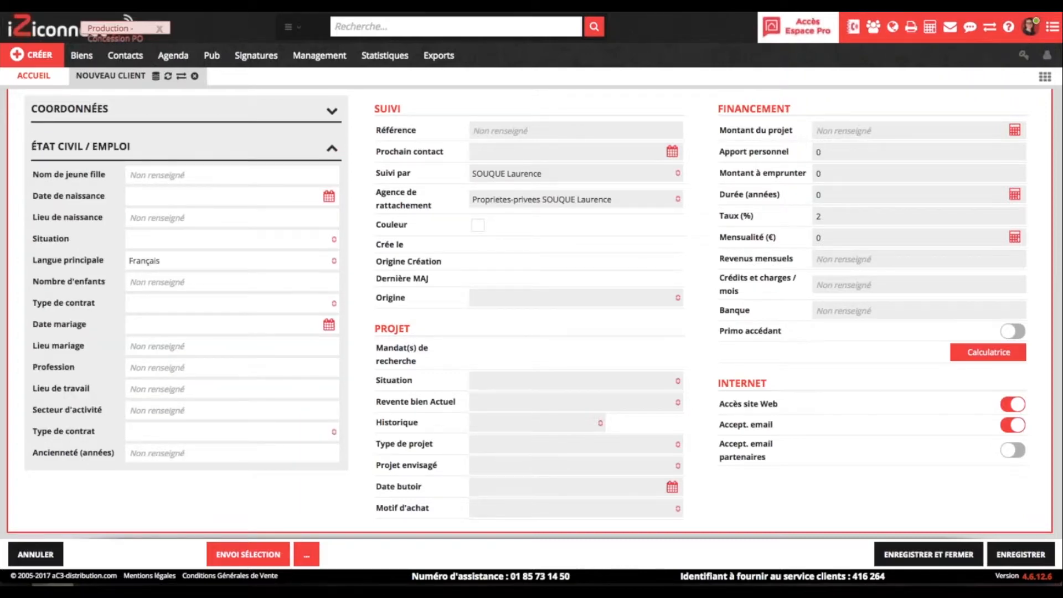
left_click(332, 151)
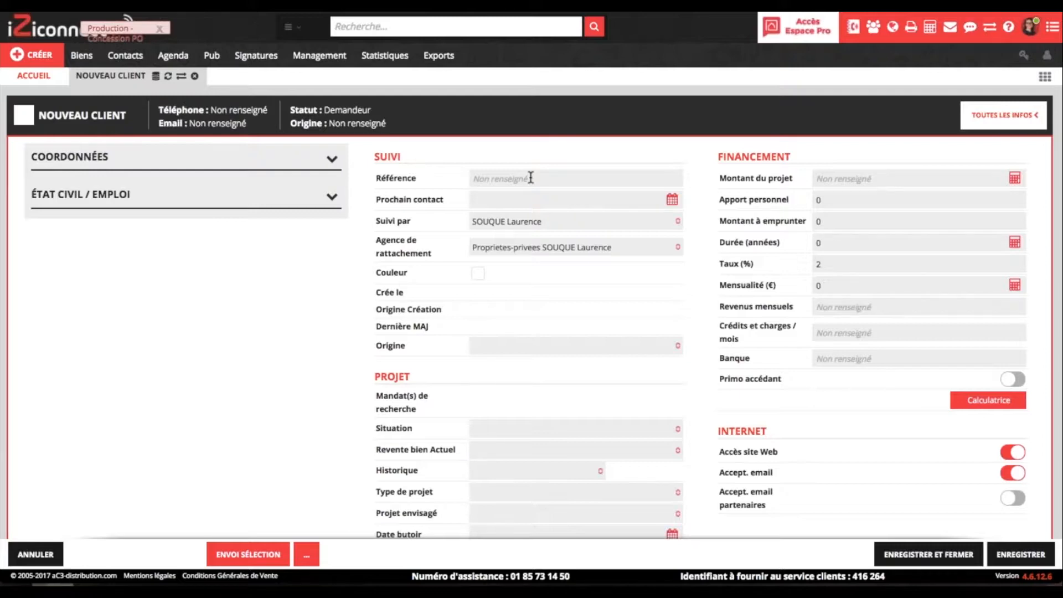
scroll(500, 297, "down", 1)
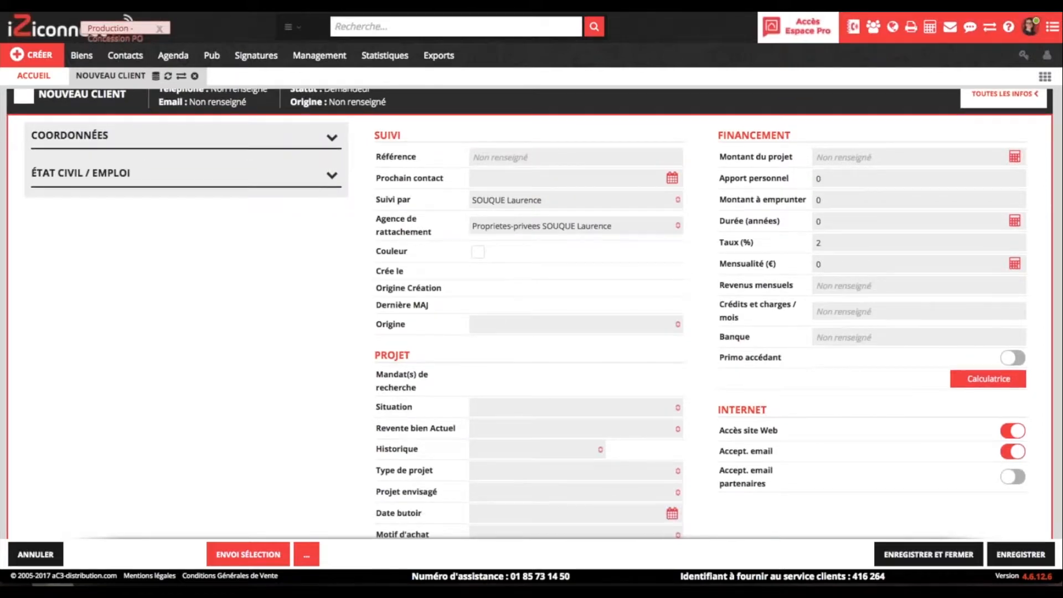
left_click(500, 323)
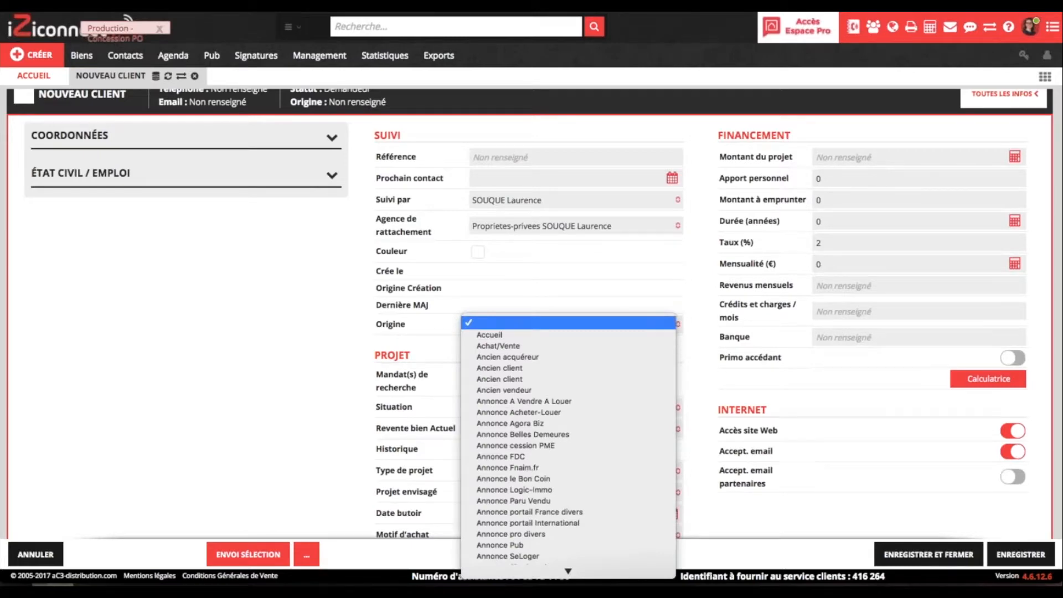
left_click(519, 401)
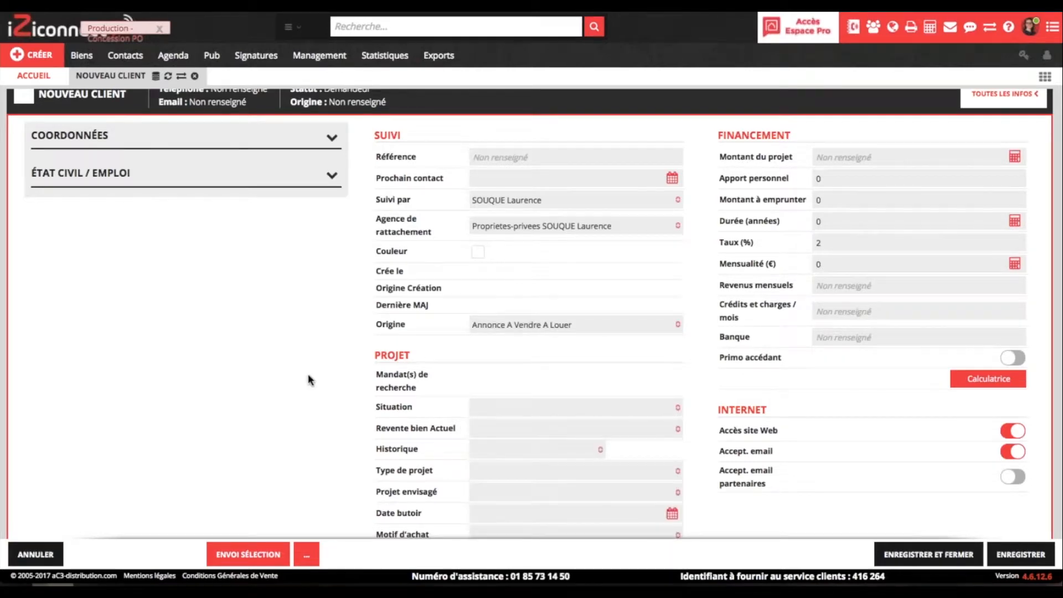
scroll(310, 380, "down", 1)
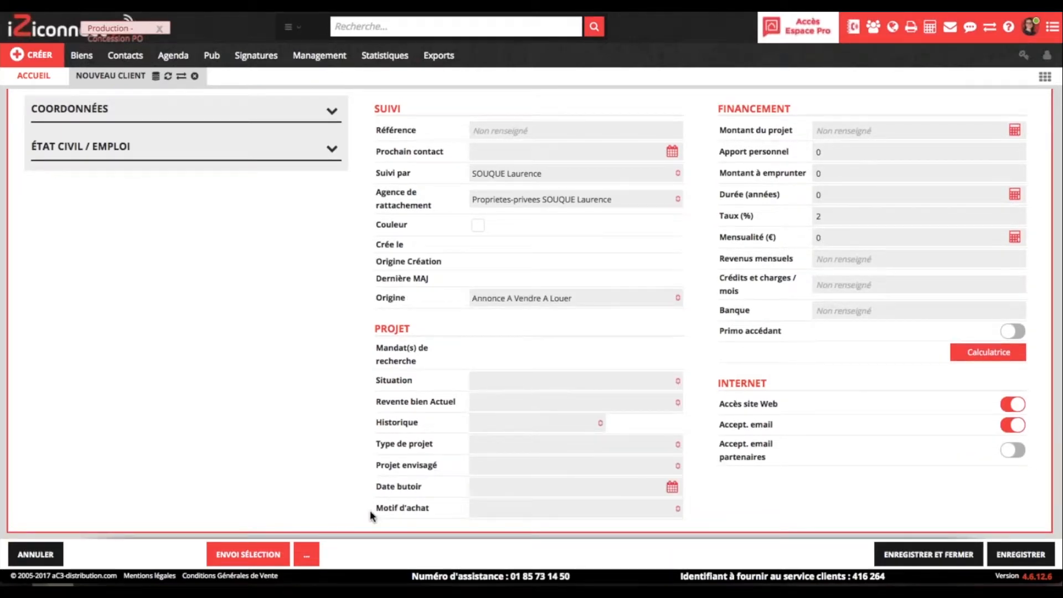
left_click(498, 444)
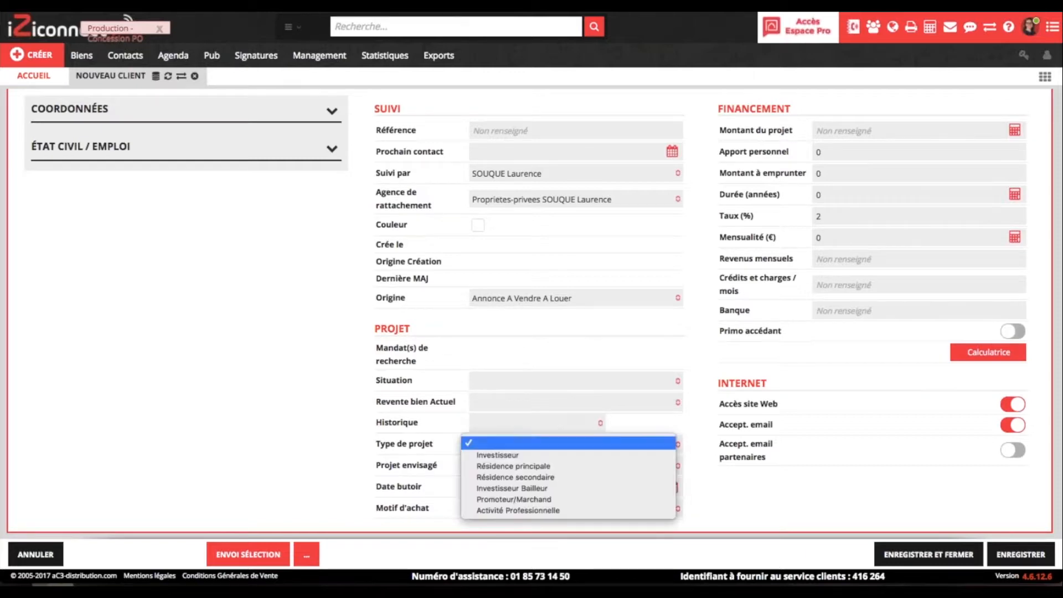
left_click(455, 435)
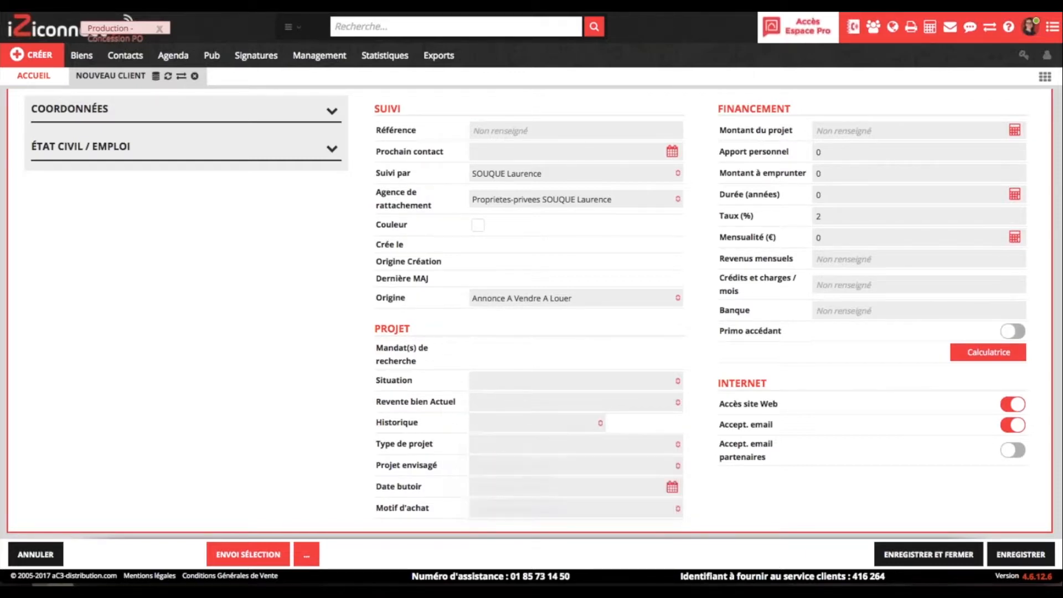
scroll(689, 290, "up", 1)
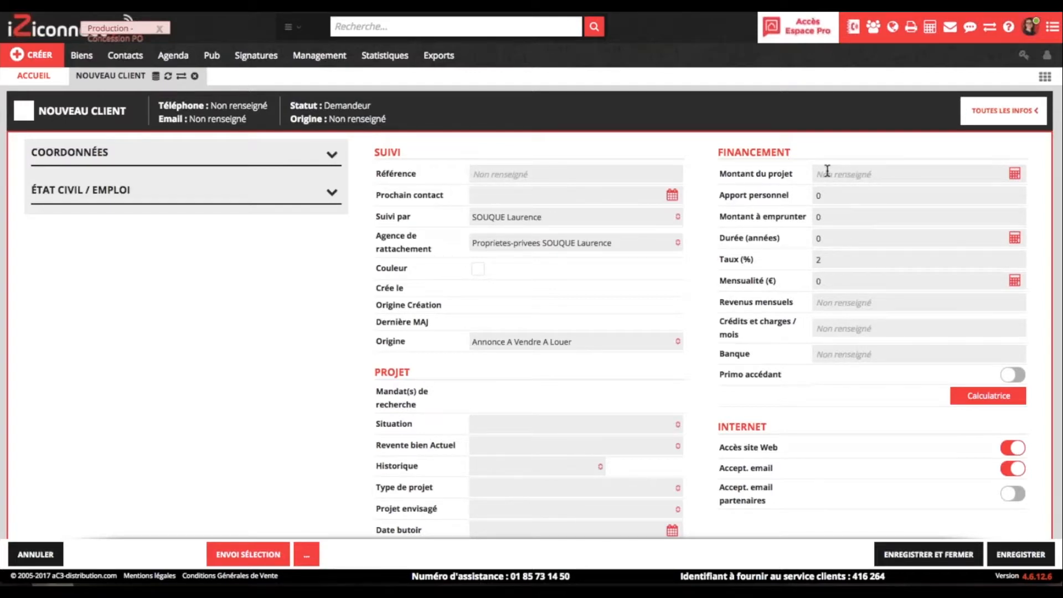
scroll(827, 170, "down", 1)
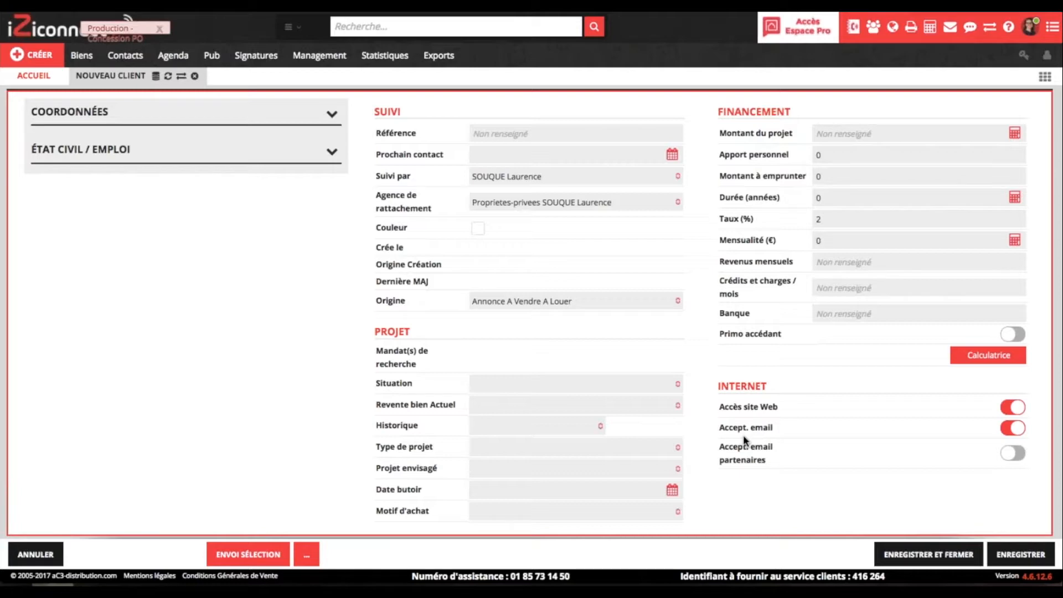
left_click(1009, 429)
left_click(1009, 429)
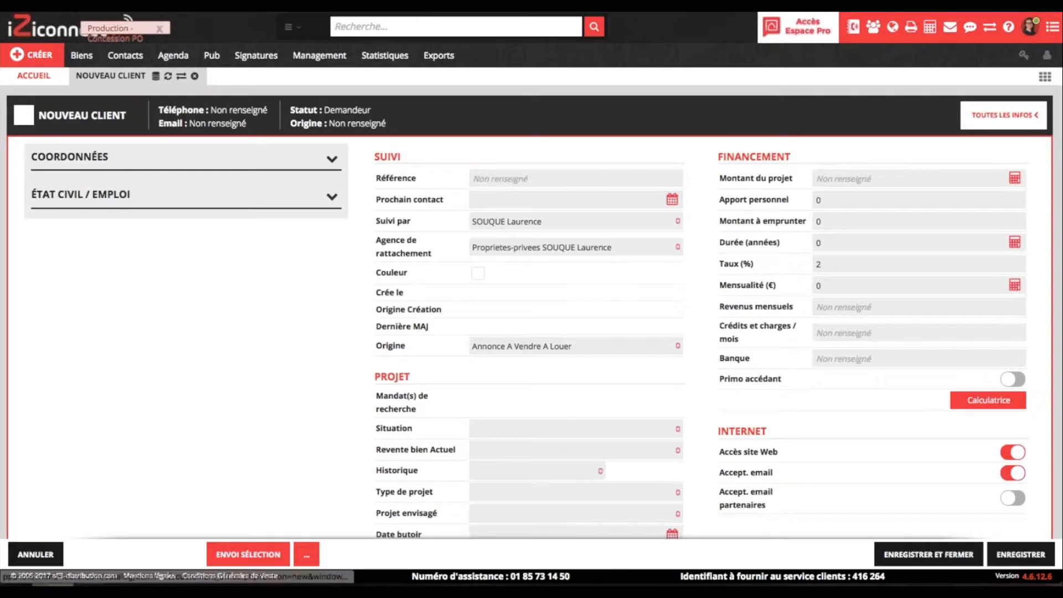
- Save the new client with ENREGISTRER and view its empty AGENDA panel
left_click(1007, 554)
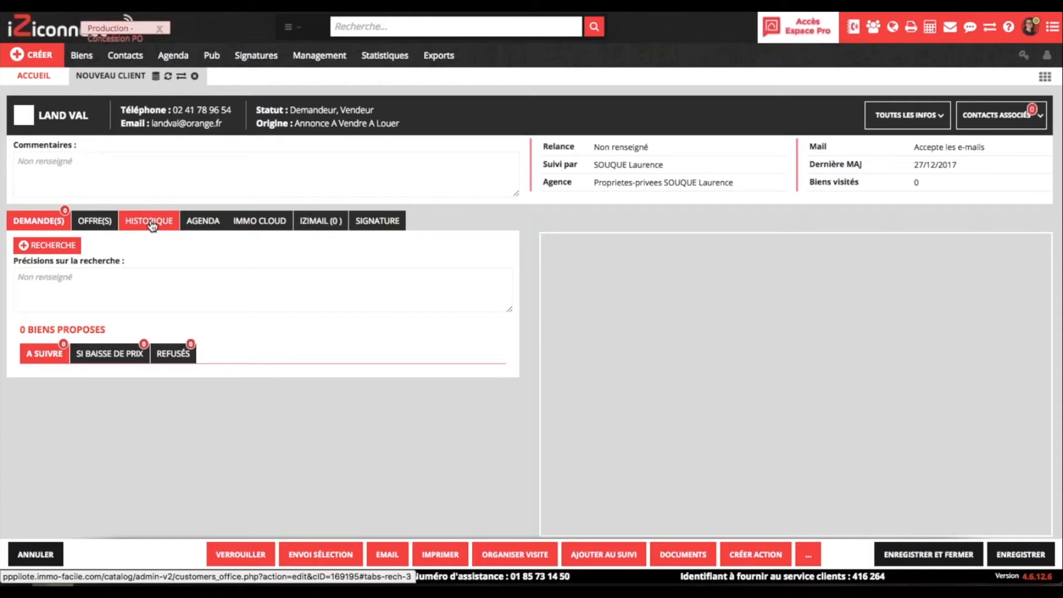
left_click(215, 230)
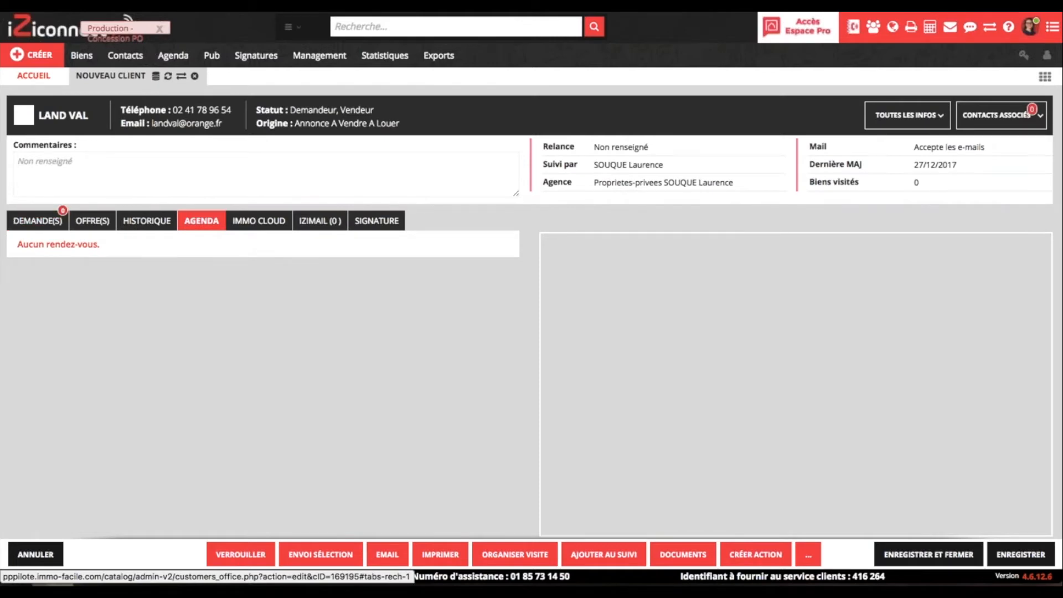
- Show the client's DEMANDE(S) panel with 0 biens proposés and check the more-actions menu
left_click(39, 227)
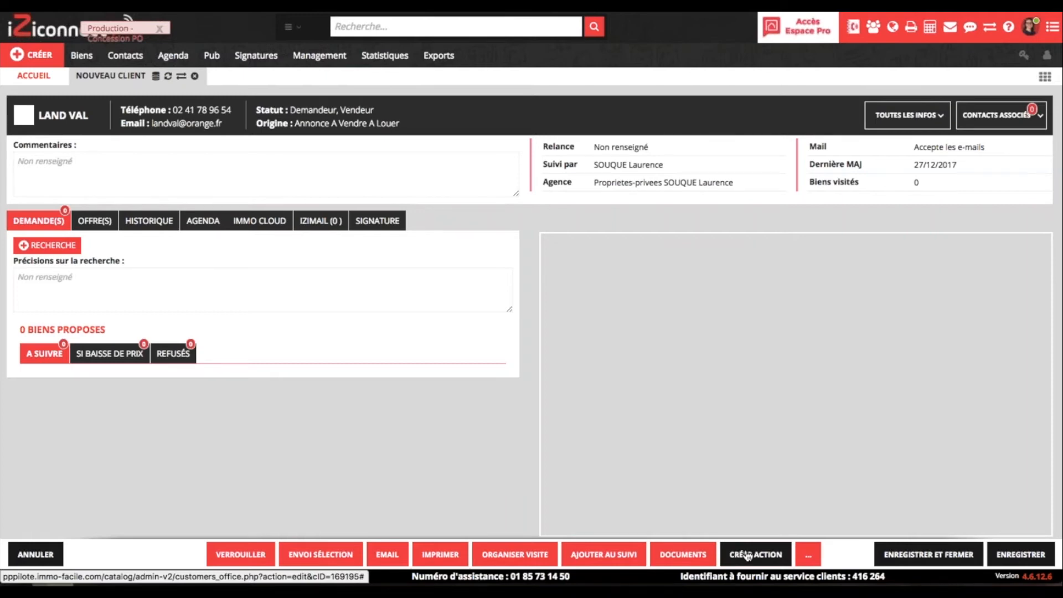
left_click(808, 554)
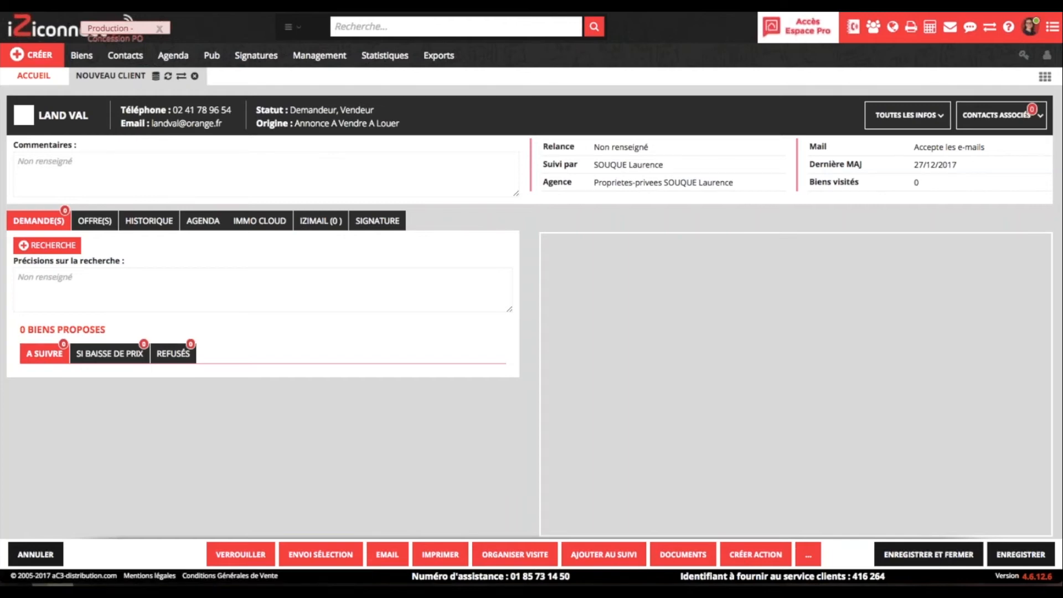
- Open the Mes demandeurs client list under Contacts and tick the new client's row and the row above it
left_click(126, 55)
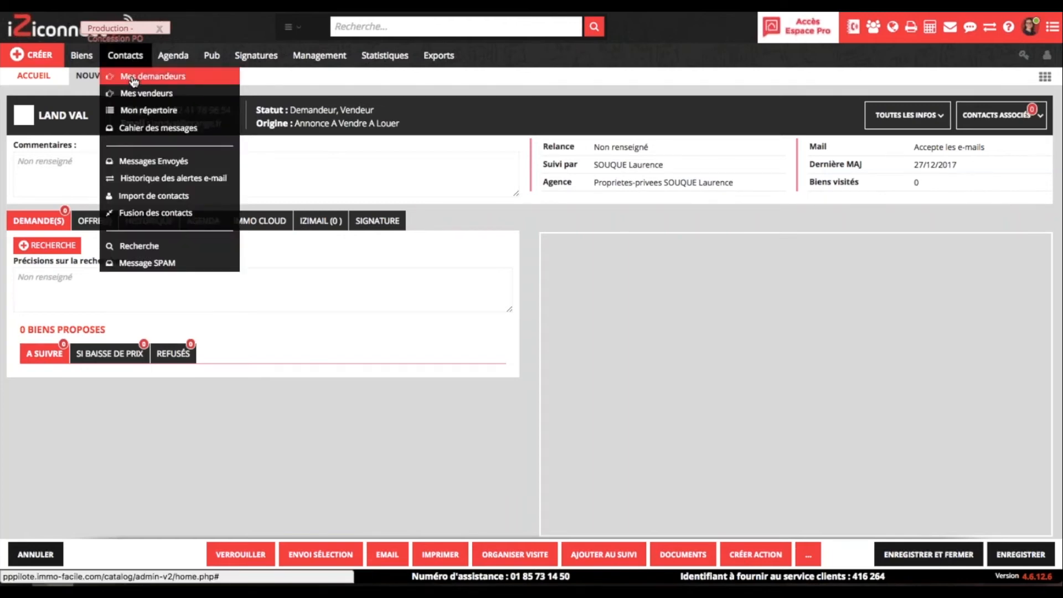
left_click(133, 80)
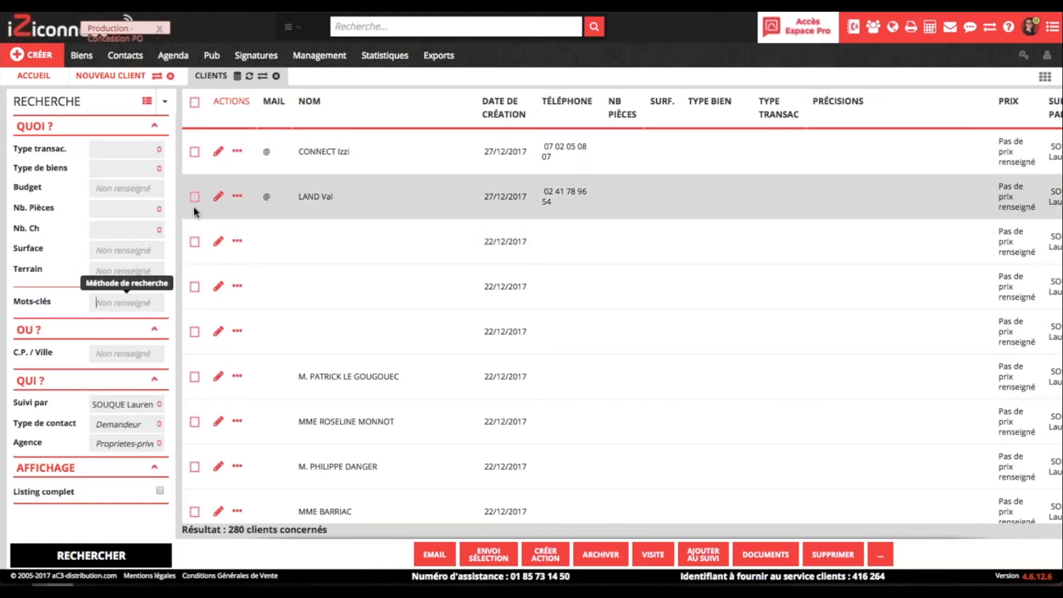
left_click(195, 196)
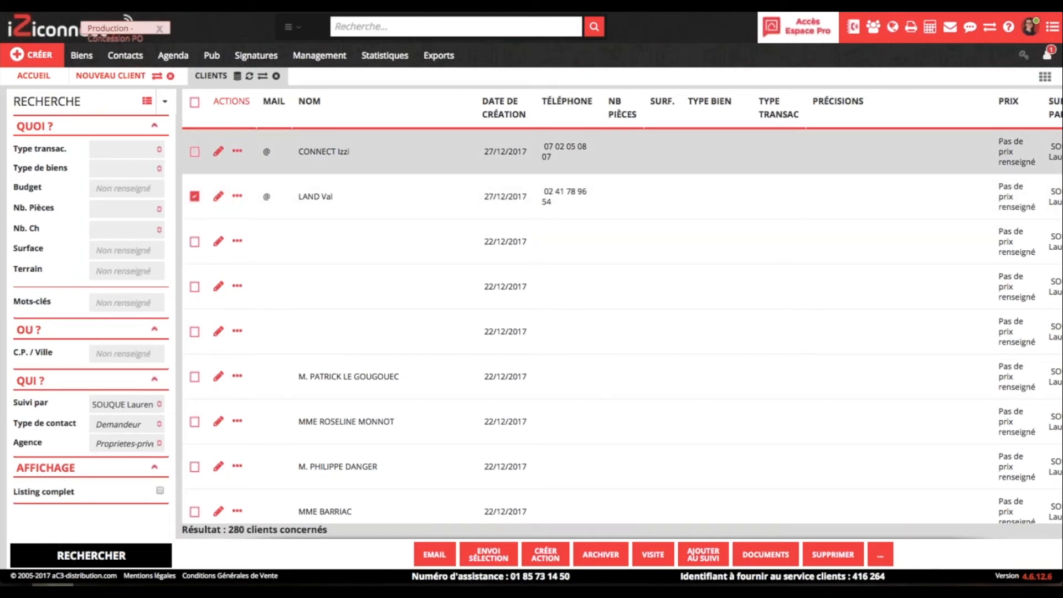
left_click(195, 151)
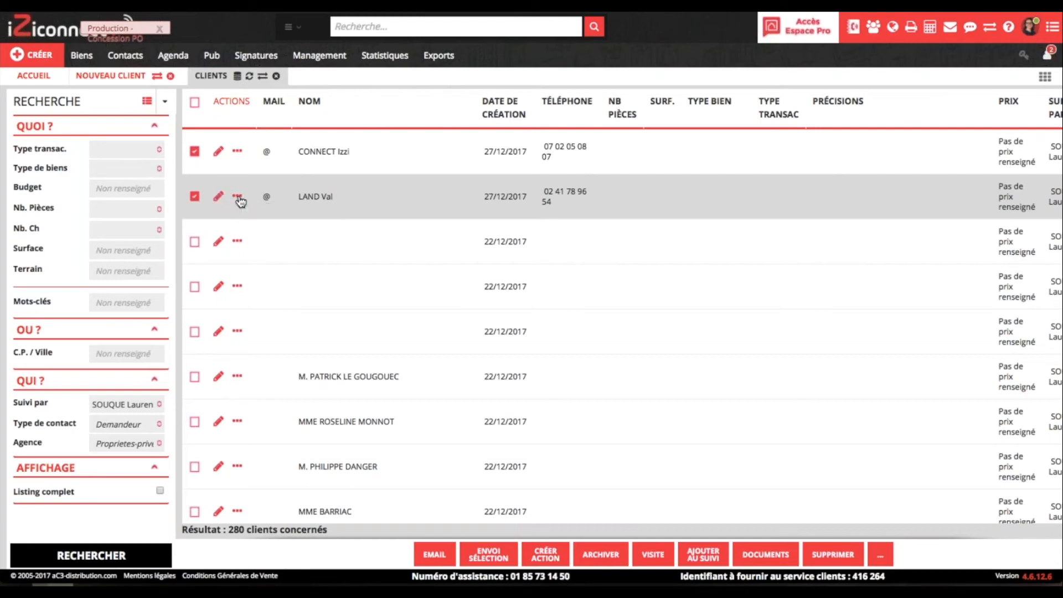
left_click(238, 197)
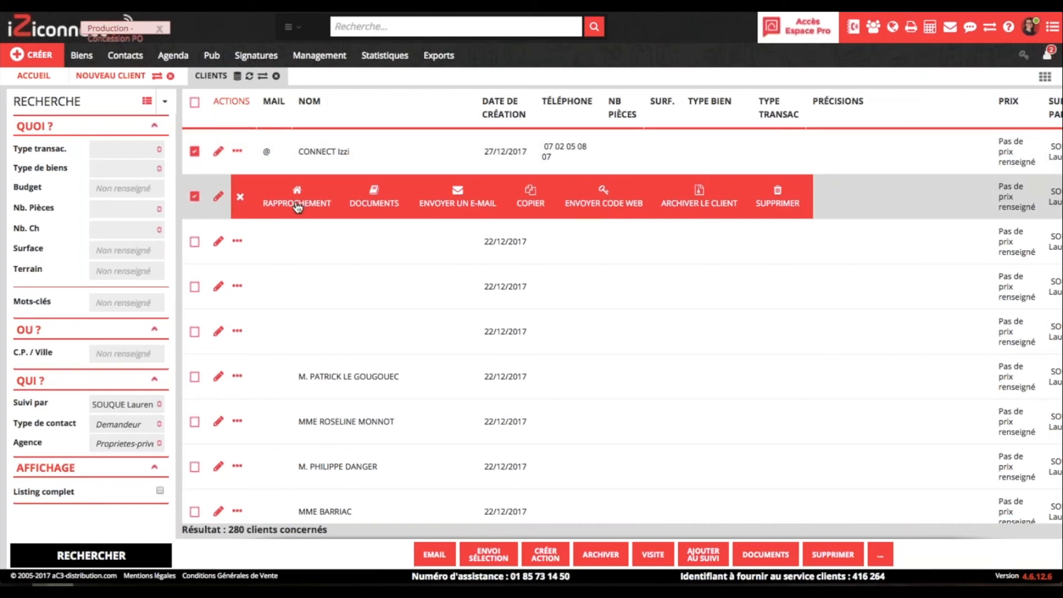
left_click(239, 198)
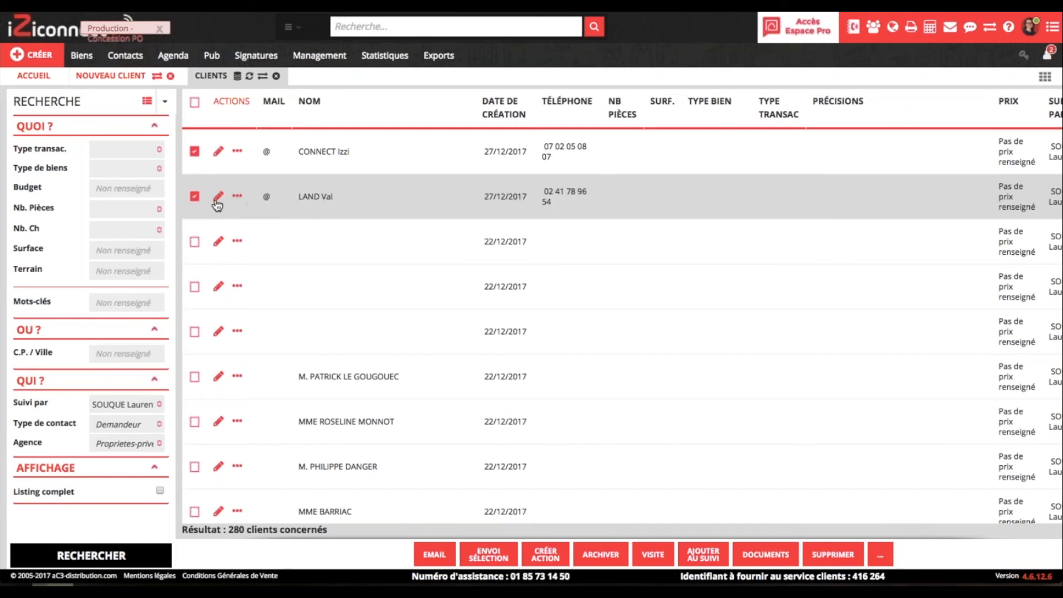